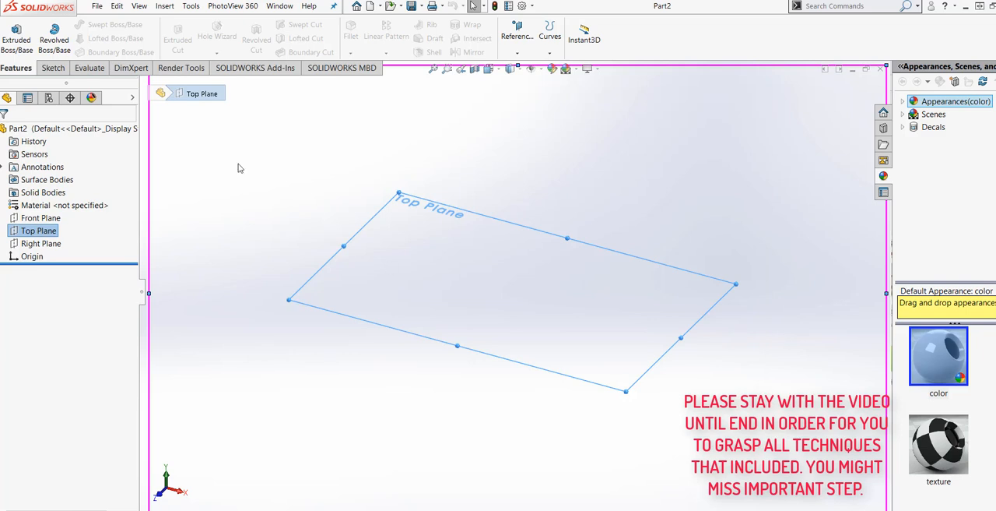
# Step: Start a sketch on the Top Plane and draw a circle centred on the origin with a radius of about 1.94 in
pyautogui.click(53, 68)
pyautogui.click(11, 35)
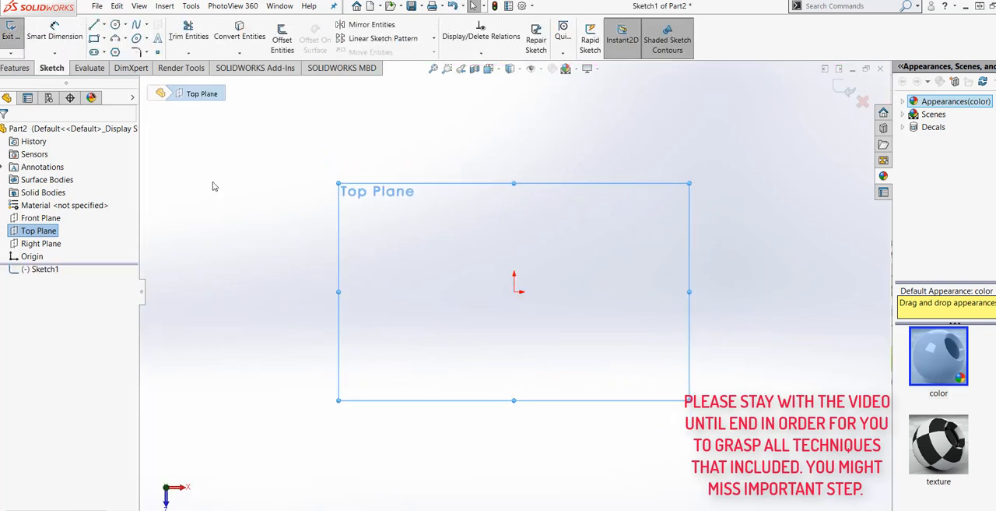
pyautogui.click(115, 25)
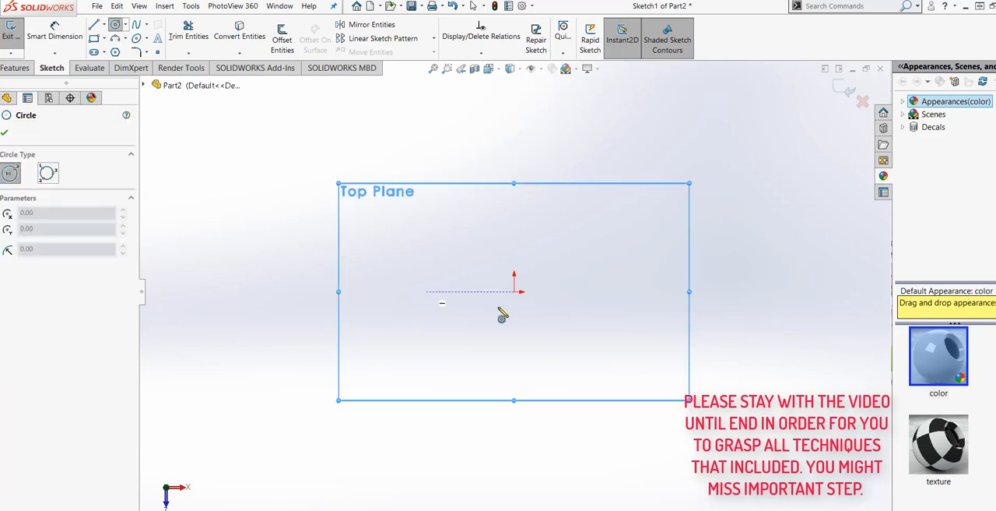
pyautogui.click(514, 291)
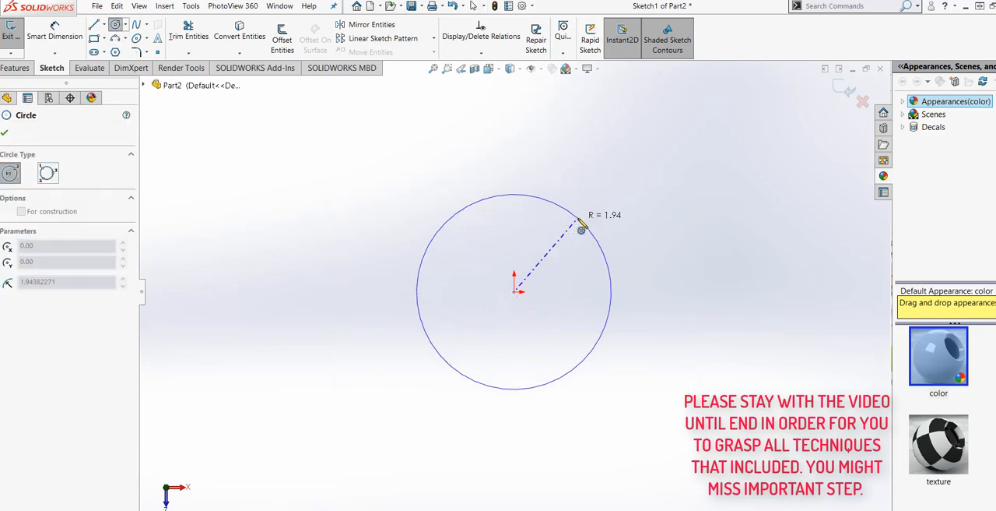
pyautogui.click(581, 227)
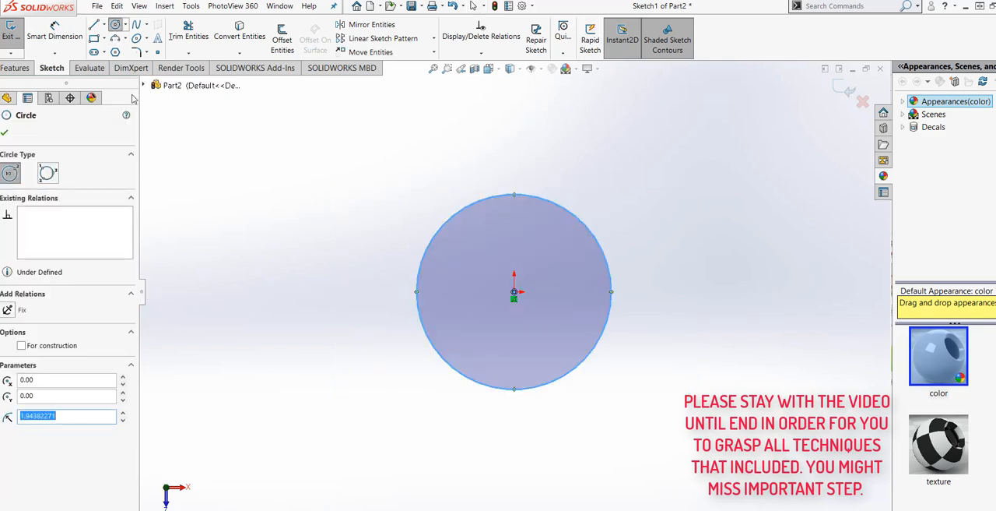
pyautogui.press('Escape')
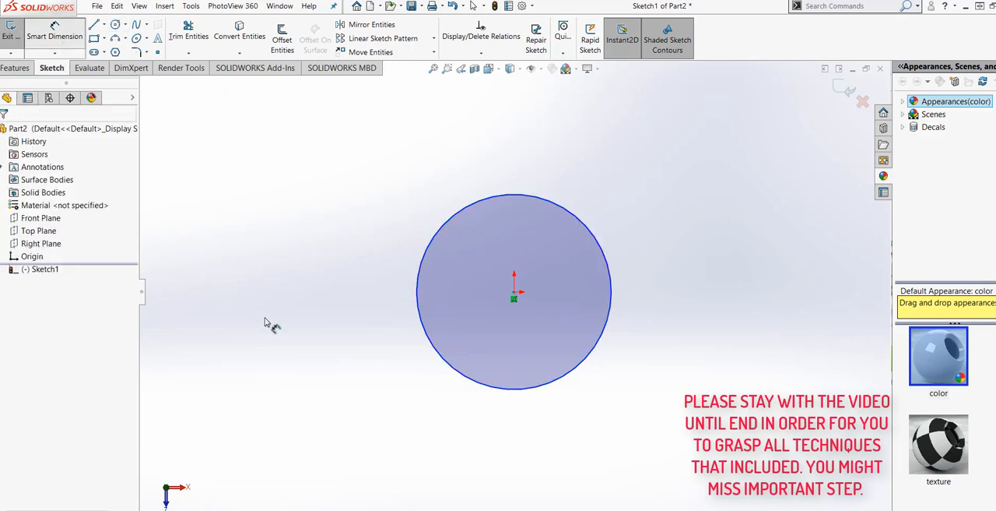
# Step: Dimension the circle's diameter at 3 in, placing the dimension to the left of the circle
pyautogui.click(424, 333)
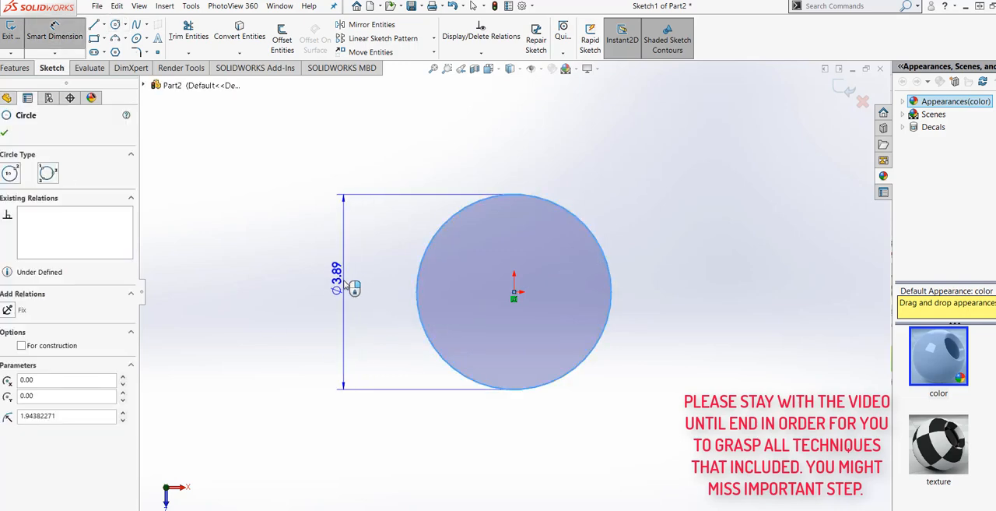
pyautogui.click(344, 285)
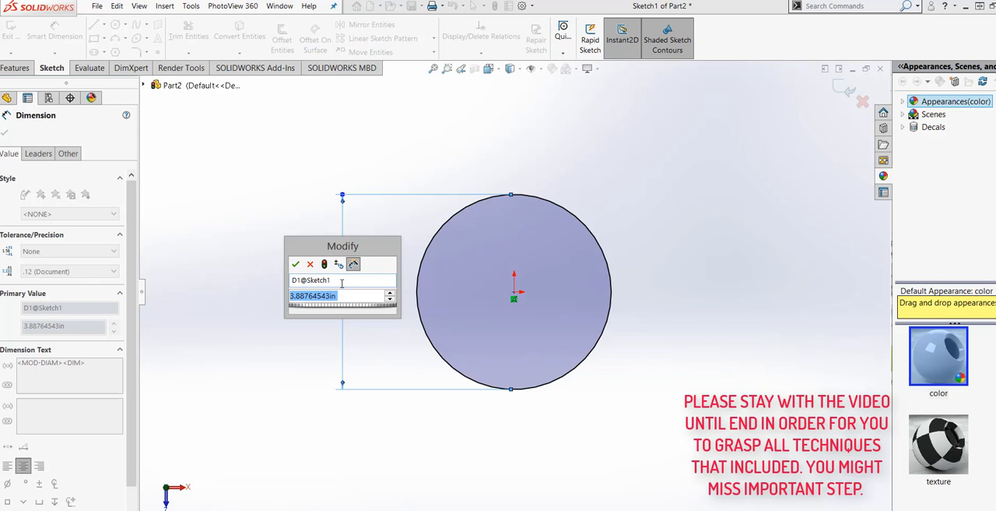
pyautogui.write('3')
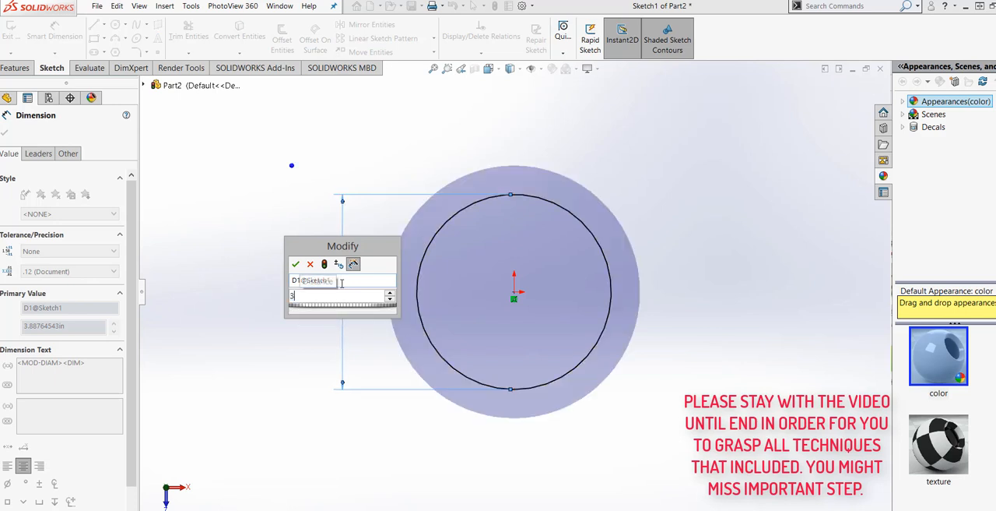
pyautogui.press('Return')
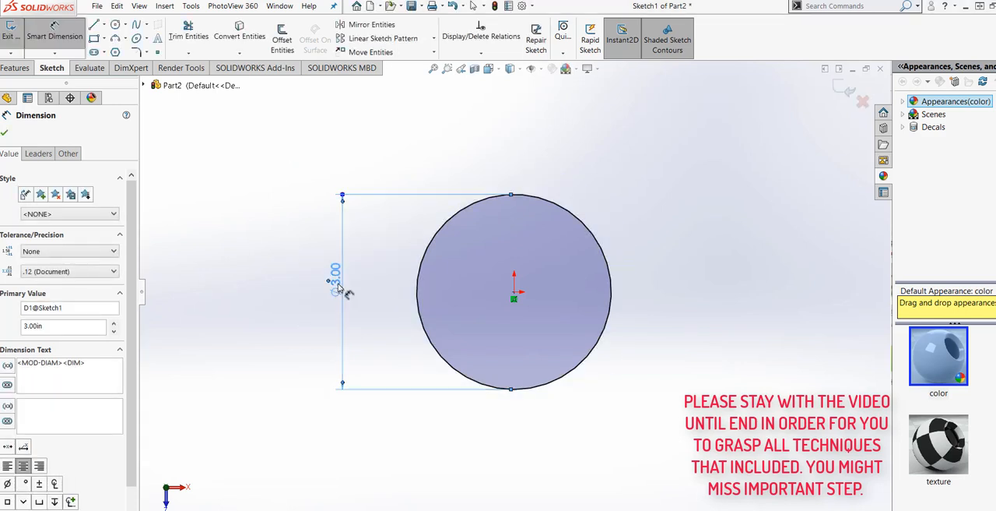
# Step: Set the circle's diameter to 3.5 in and regenerate the sketch with that value
pyautogui.doubleClick(328, 280)
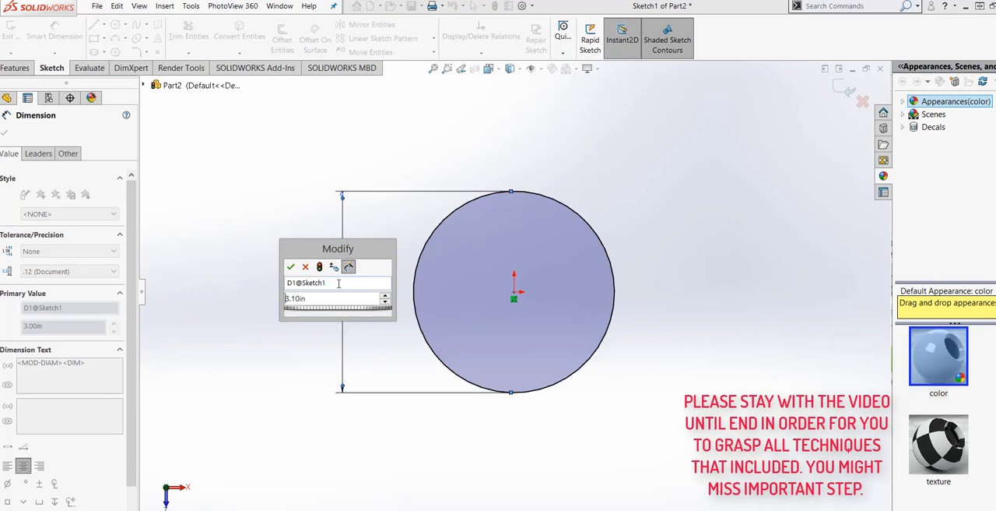
pyautogui.press('Return')
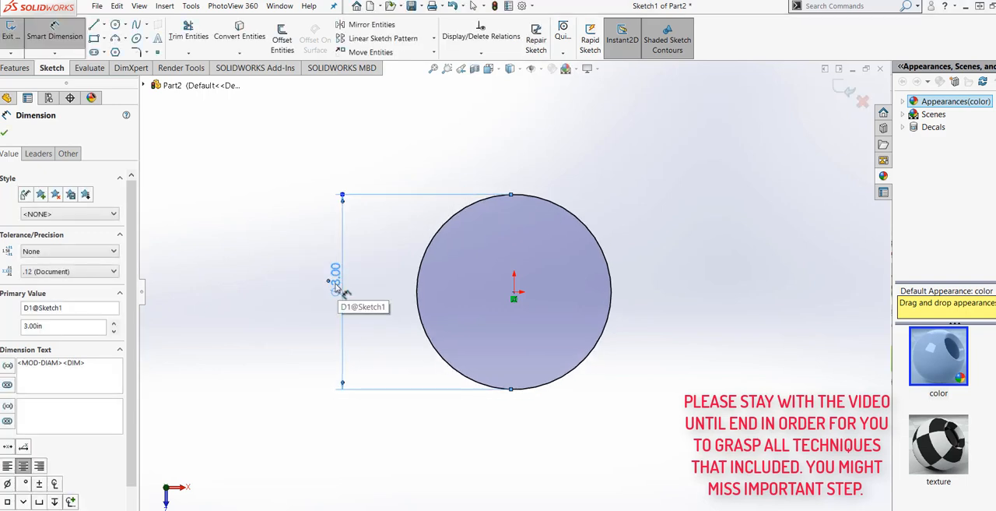
pyautogui.doubleClick(335, 279)
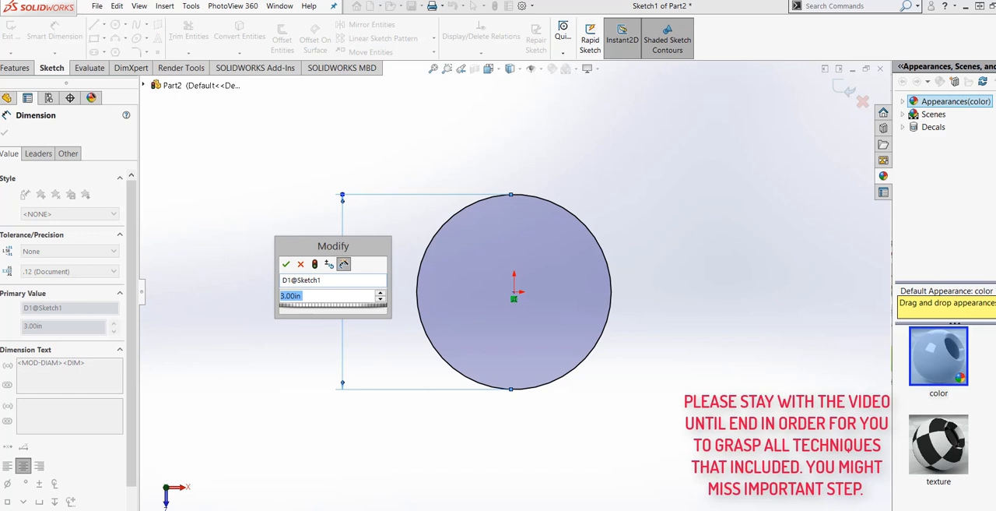
pyautogui.write('3')
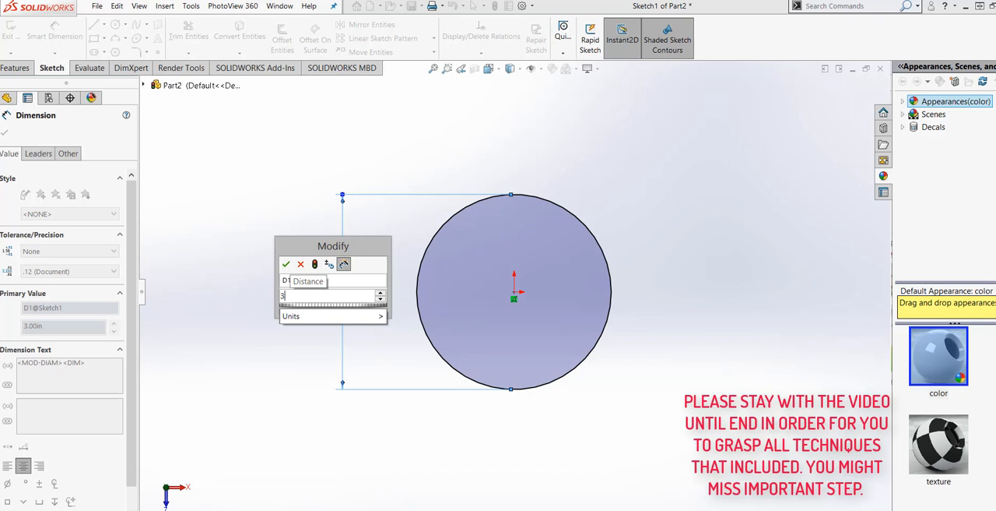
pyautogui.write('.5')
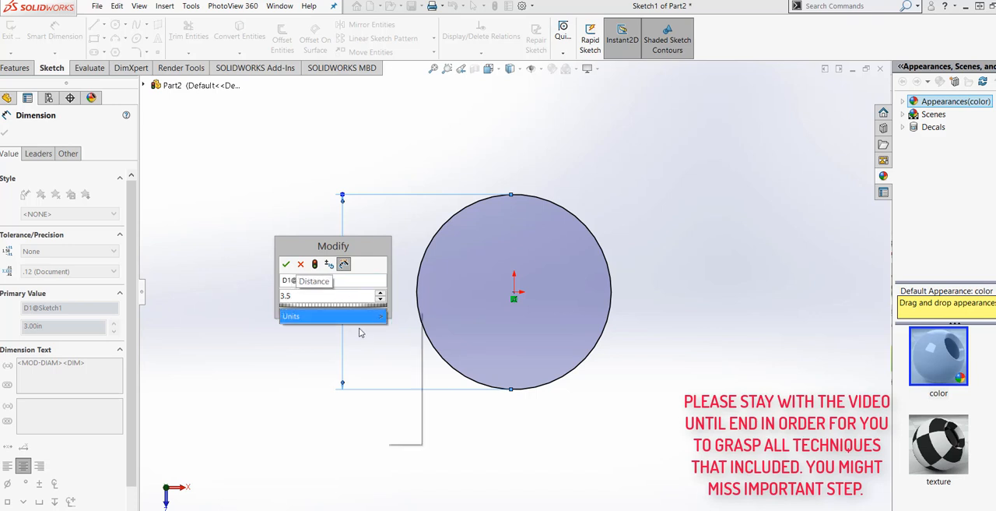
pyautogui.moveTo(366, 316)
pyautogui.click(404, 357)
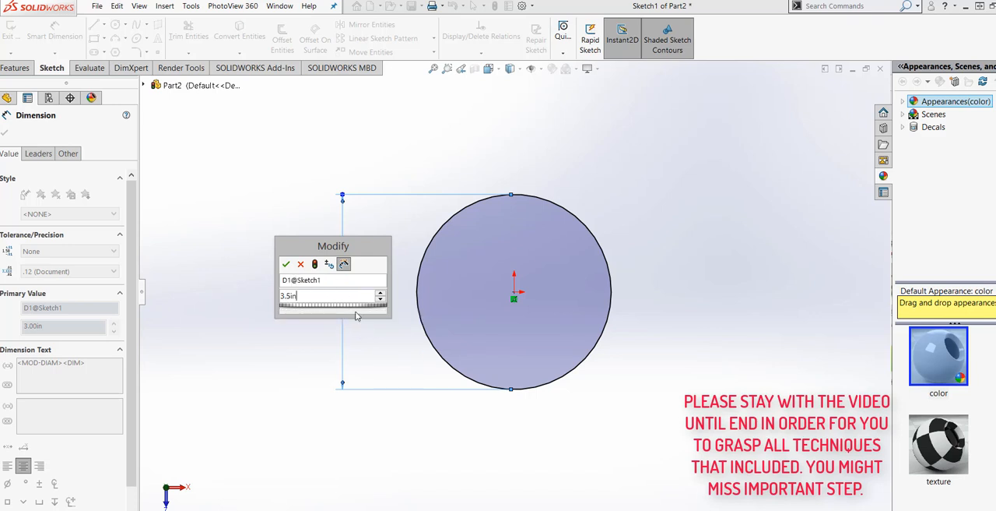
pyautogui.click(314, 265)
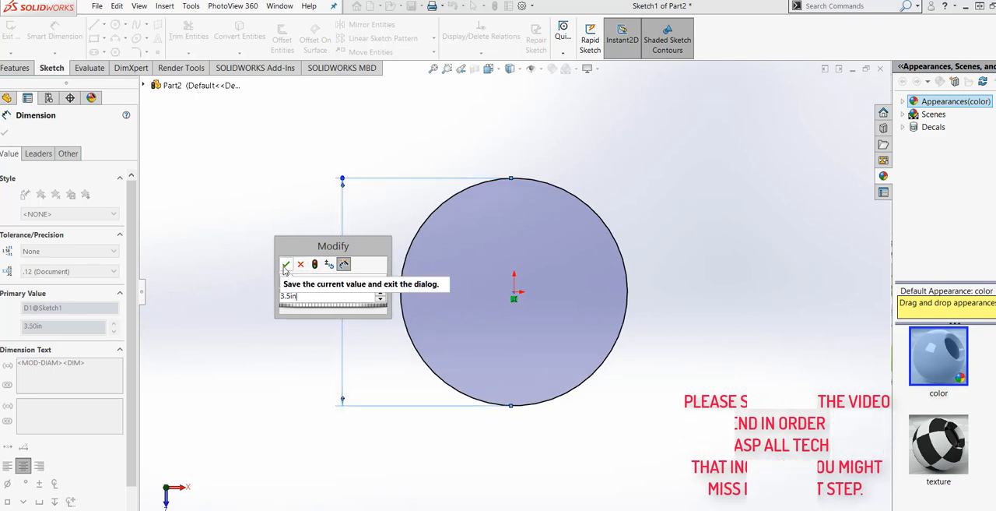
pyautogui.click(286, 266)
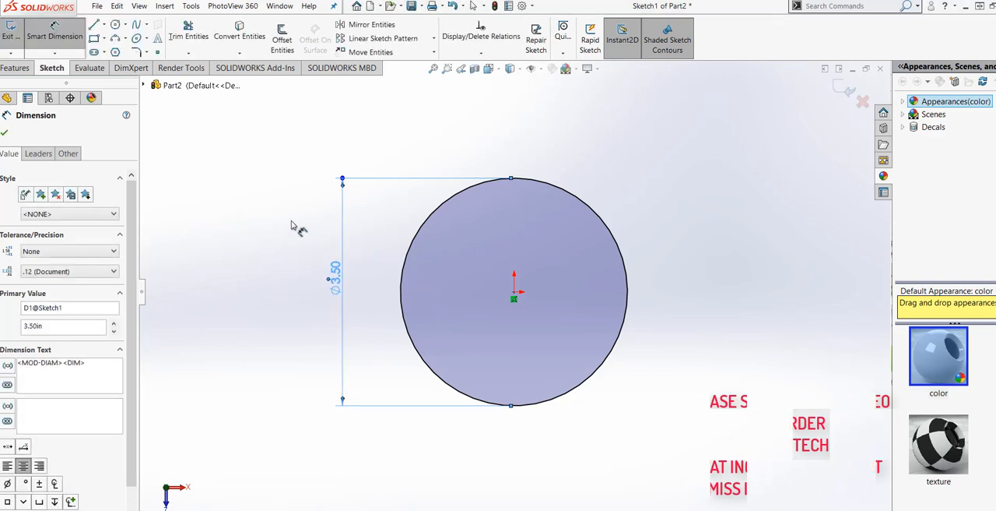
# Step: Draw a second circle inside the first, centred on the origin, with a radius of about 1.42 in
pyautogui.click(114, 26)
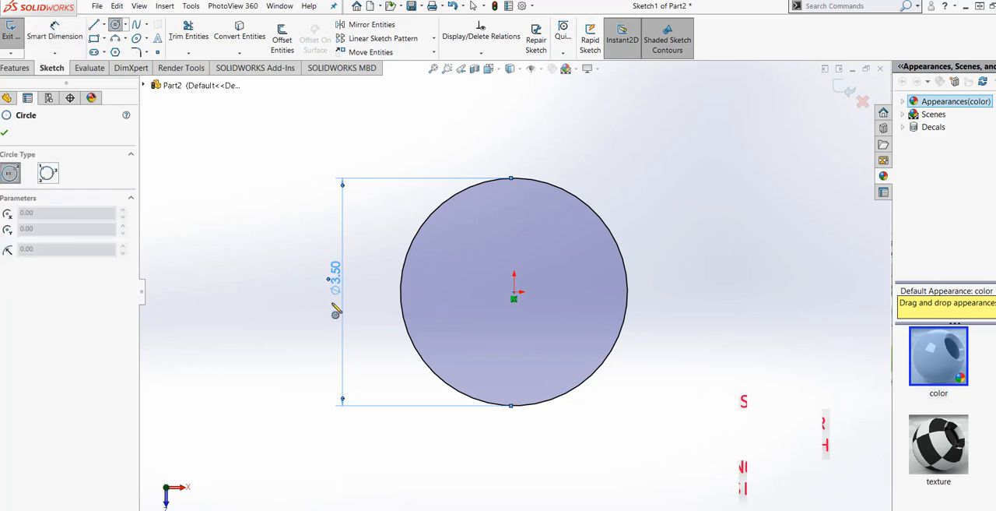
pyautogui.click(514, 292)
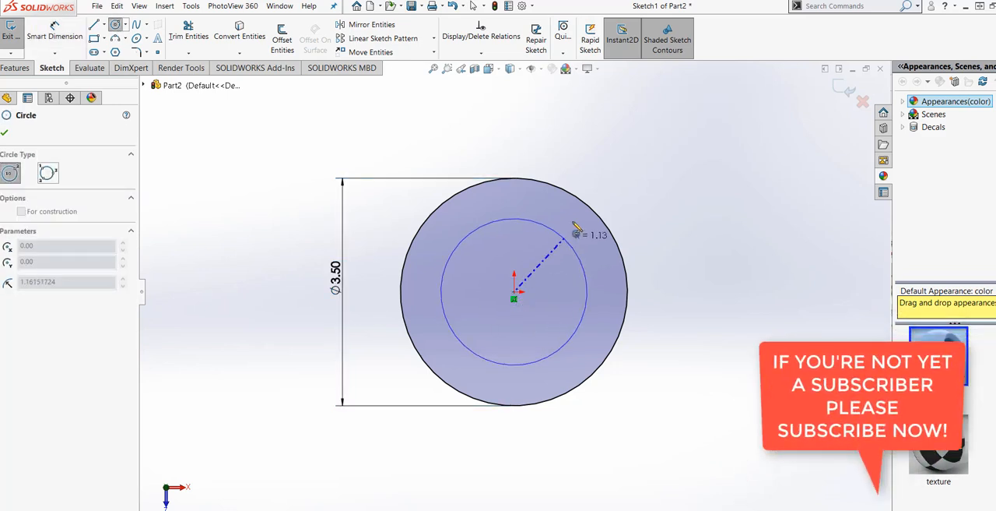
pyautogui.click(529, 201)
# Step: Dimension the inner circle's diameter at 3.0 in and regenerate the sketch
pyautogui.click(61, 41)
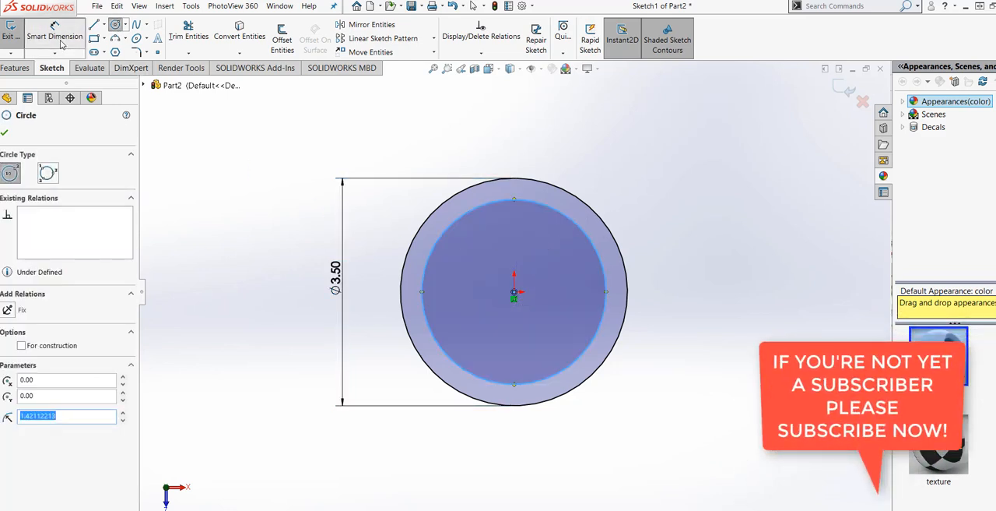
pyautogui.click(428, 332)
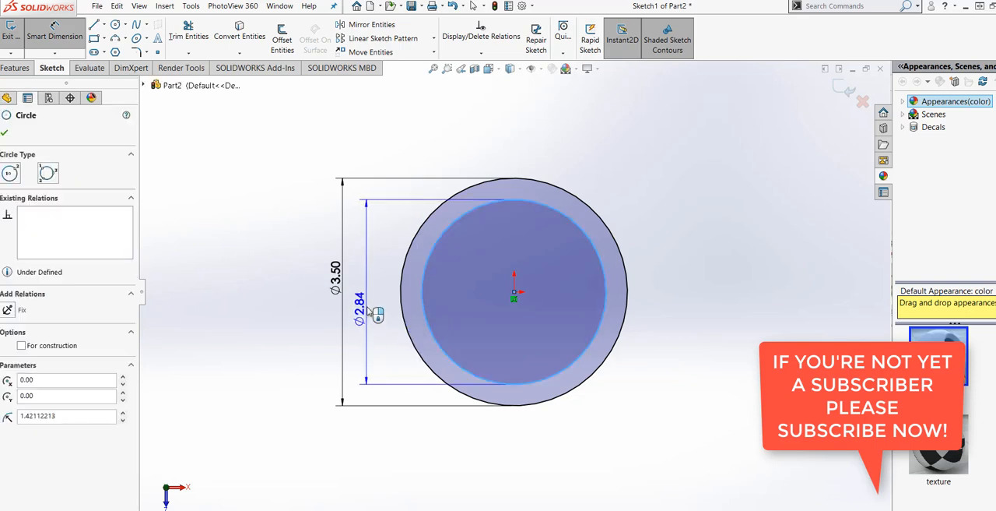
pyautogui.click(377, 305)
pyautogui.write('3.')
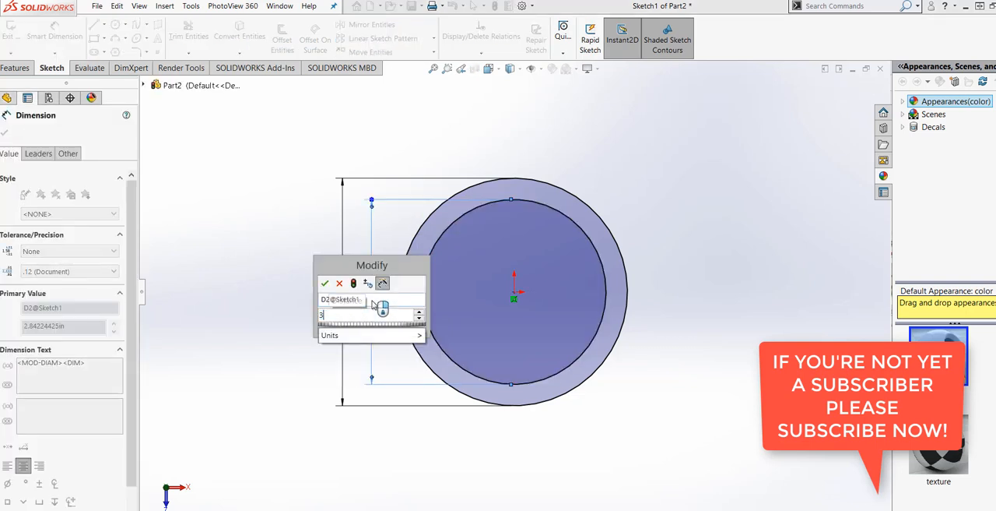
pyautogui.write('0')
pyautogui.moveTo(396, 334)
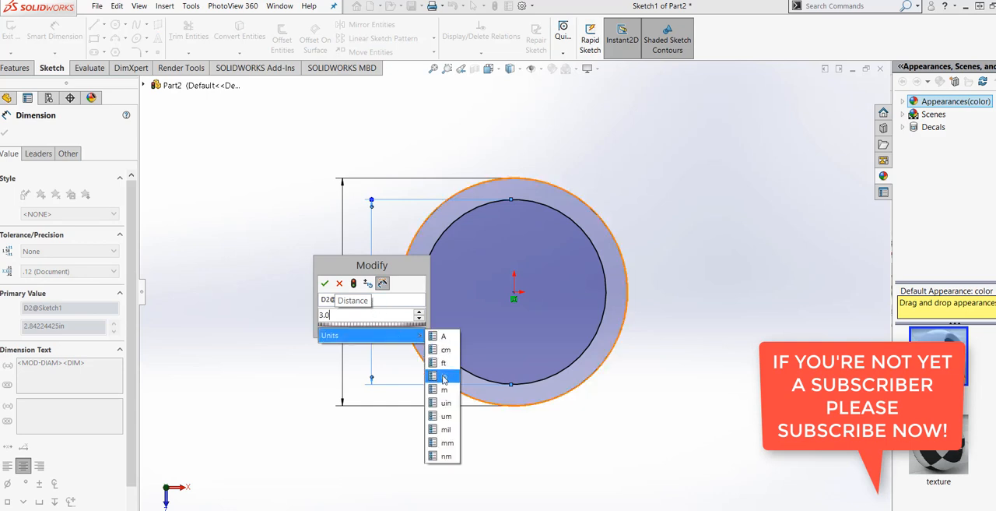
pyautogui.click(443, 376)
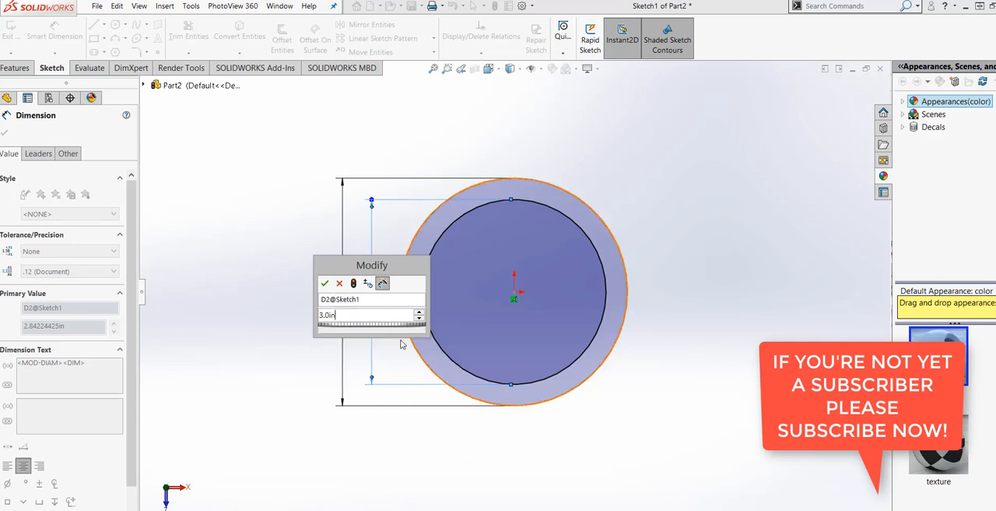
pyautogui.click(354, 283)
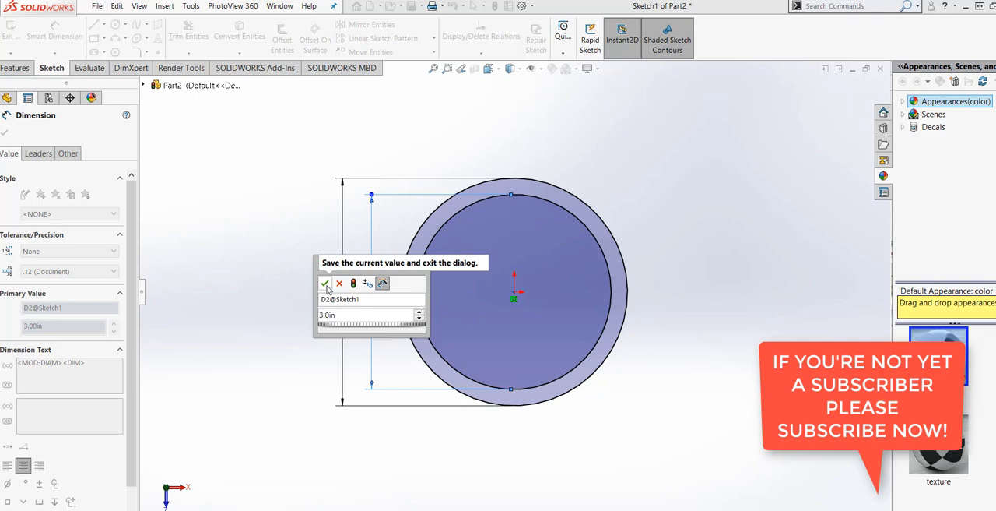
pyautogui.click(324, 283)
# Step: Start a boss extrusion of the two-circle ring sketch with the Mid Plane end condition
pyautogui.press('z')
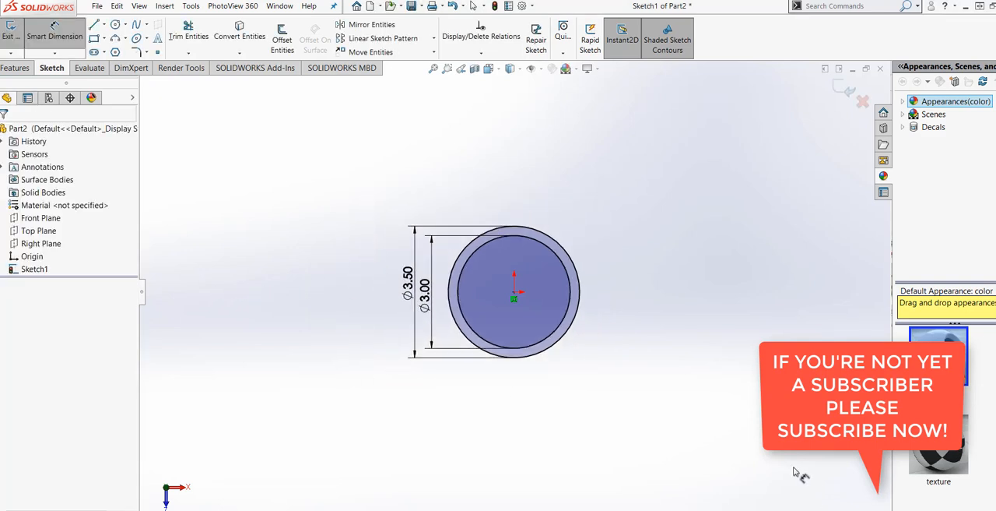
pyautogui.moveTo(661, 329); pyautogui.dragTo(631, 389, button='middle')
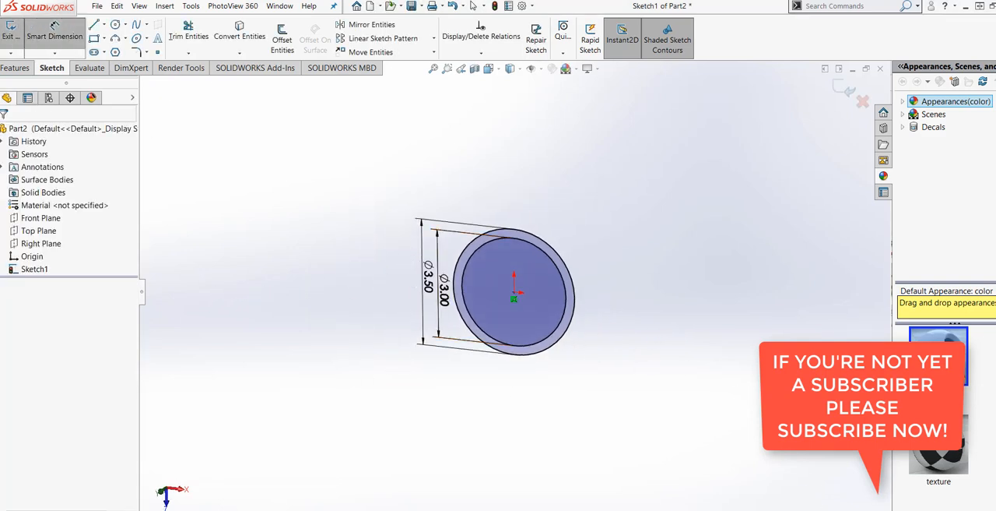
pyautogui.click(12, 68)
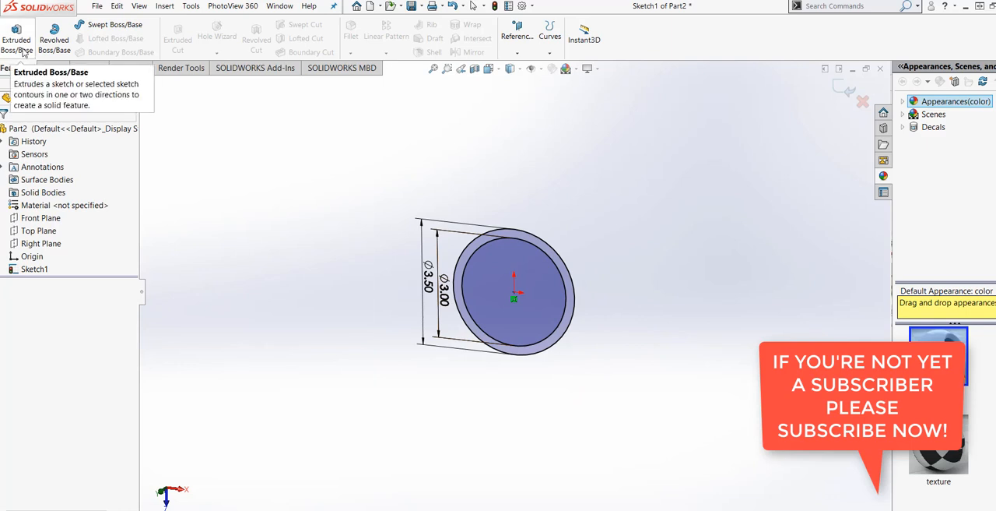
pyautogui.click(15, 35)
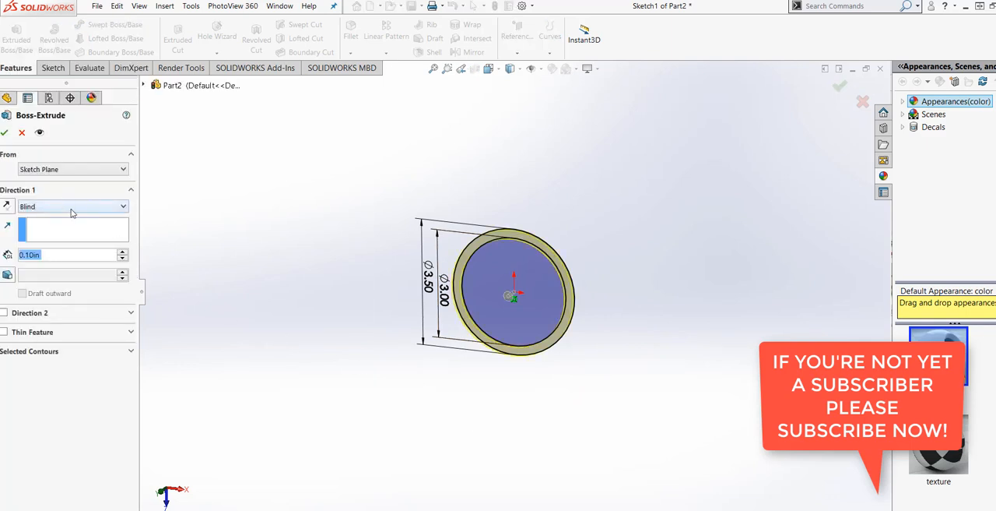
pyautogui.click(71, 208)
pyautogui.click(59, 265)
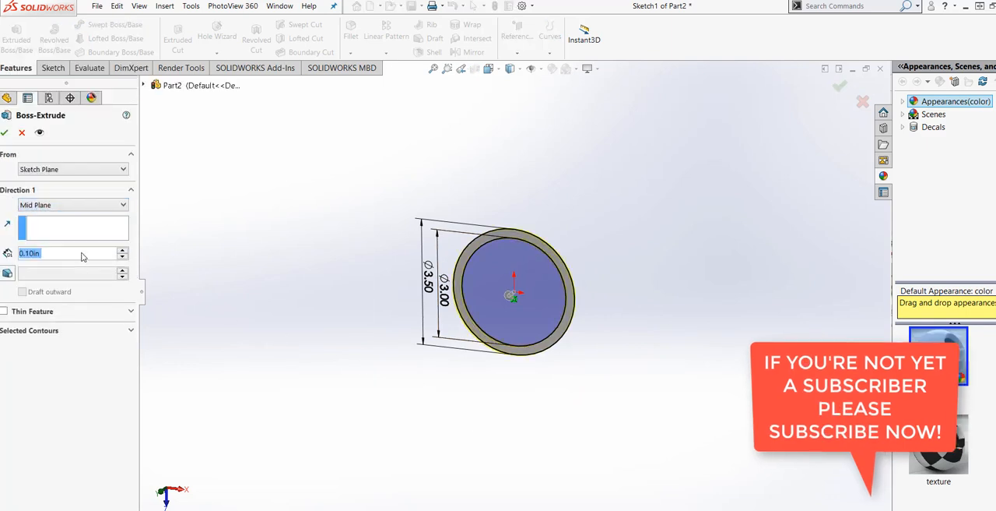
# Step: Set the mid-plane extrusion depth to 3 in and complete the hollow cylinder
pyautogui.moveTo(27, 253); pyautogui.dragTo(18, 253)
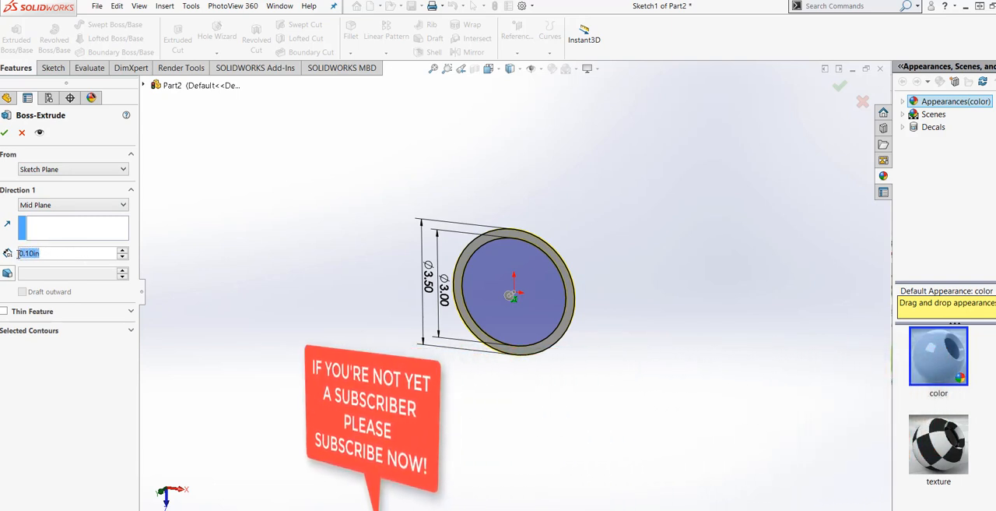
pyautogui.write('3')
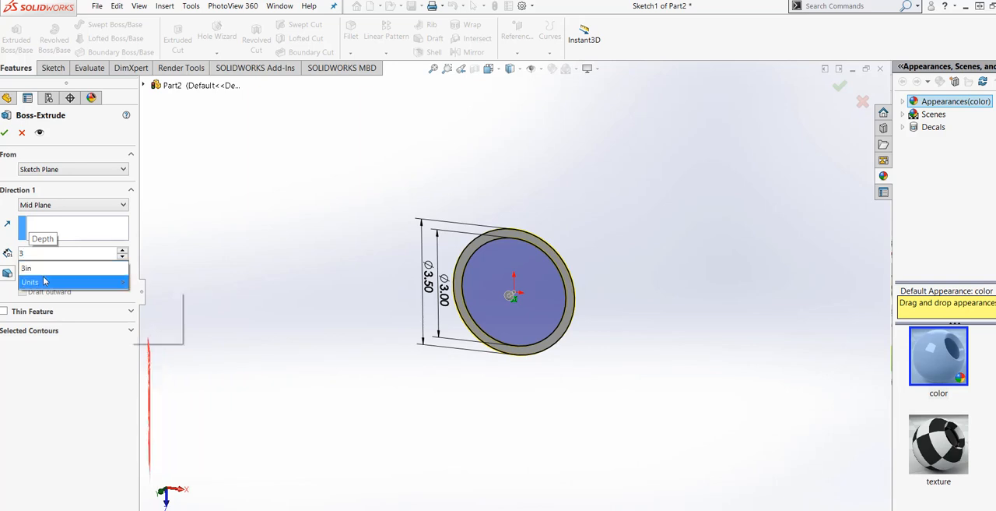
pyautogui.click(60, 269)
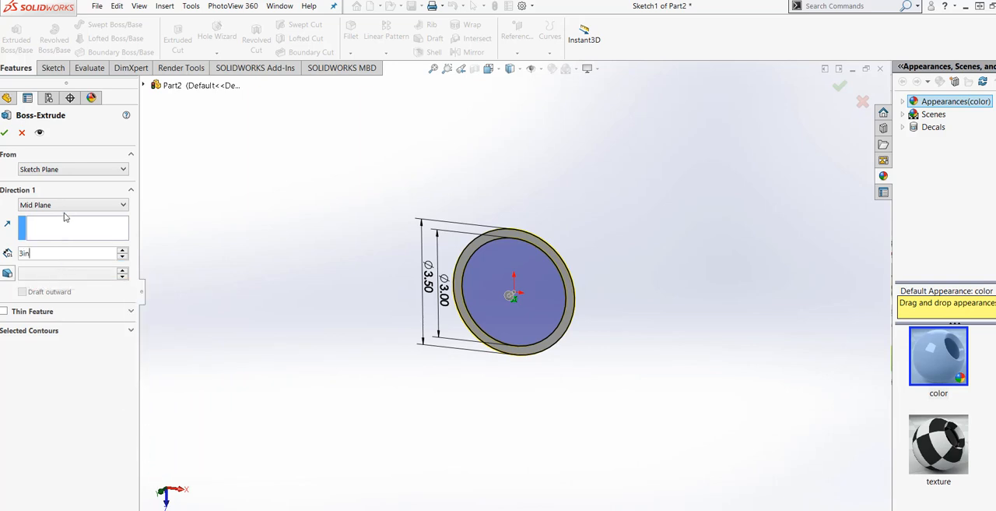
pyautogui.press('Return')
pyautogui.moveTo(358, 397); pyautogui.dragTo(557, 350, button='middle')
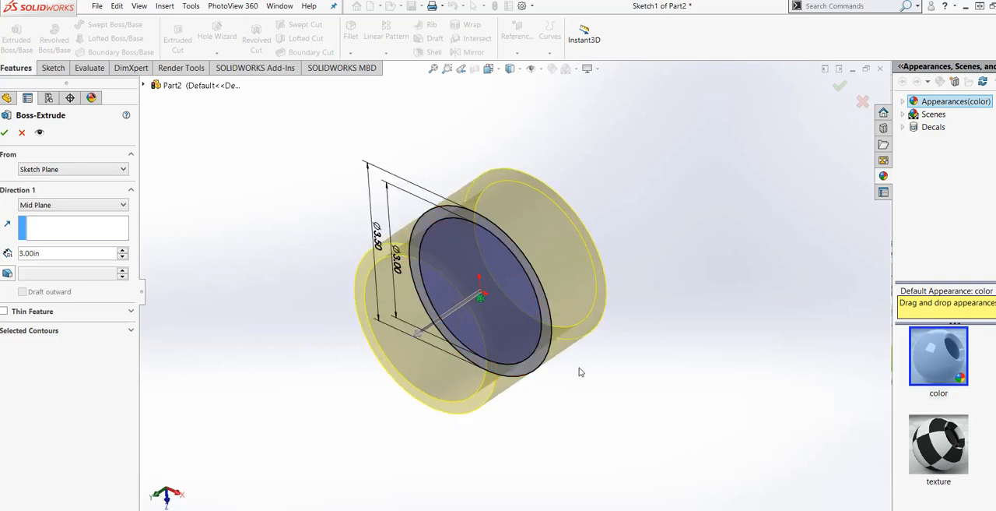
pyautogui.moveTo(505, 408)
pyautogui.mouseDown(button='middle')
pyautogui.moveTo(450, 395)
pyautogui.moveTo(494, 406)
pyautogui.mouseUp(button='middle')
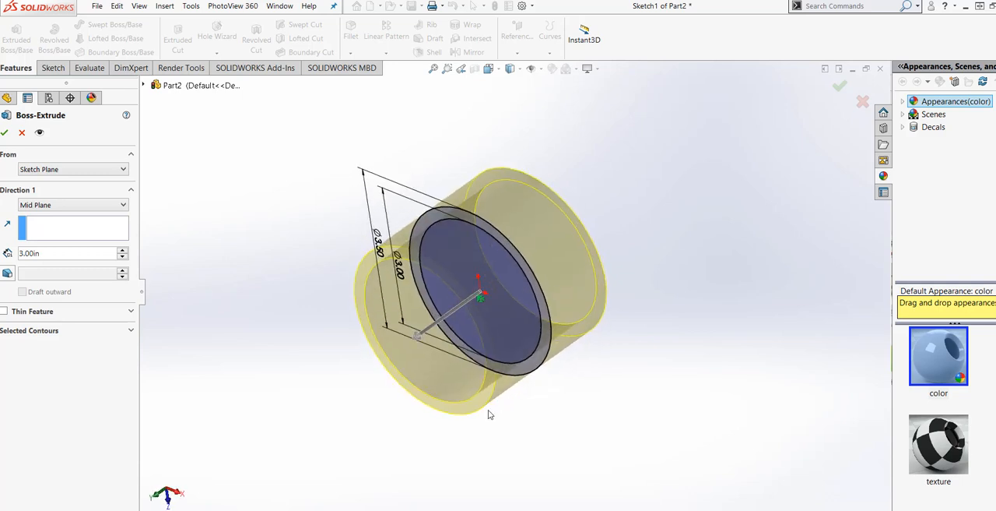
pyautogui.click(4, 134)
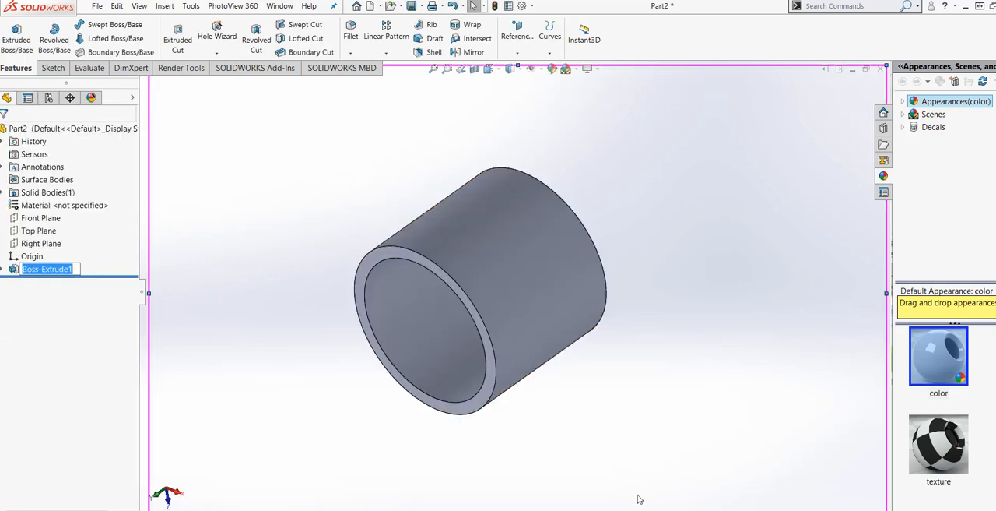
# Step: Start a new sketch on one annular end face of the hollow cylinder, viewed normal to that face
pyautogui.moveTo(467, 467); pyautogui.dragTo(503, 498, button='middle')
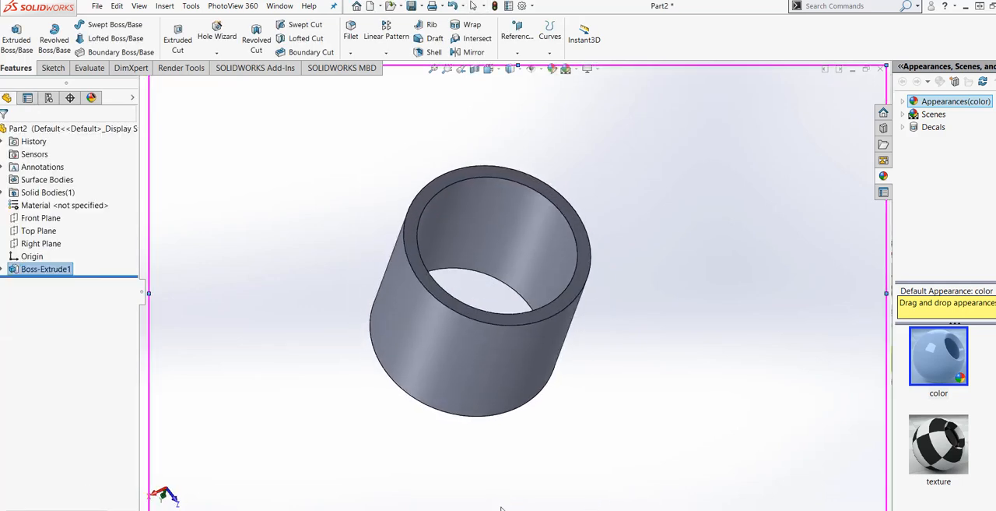
pyautogui.scroll(3, 535, 407)
pyautogui.click(538, 278)
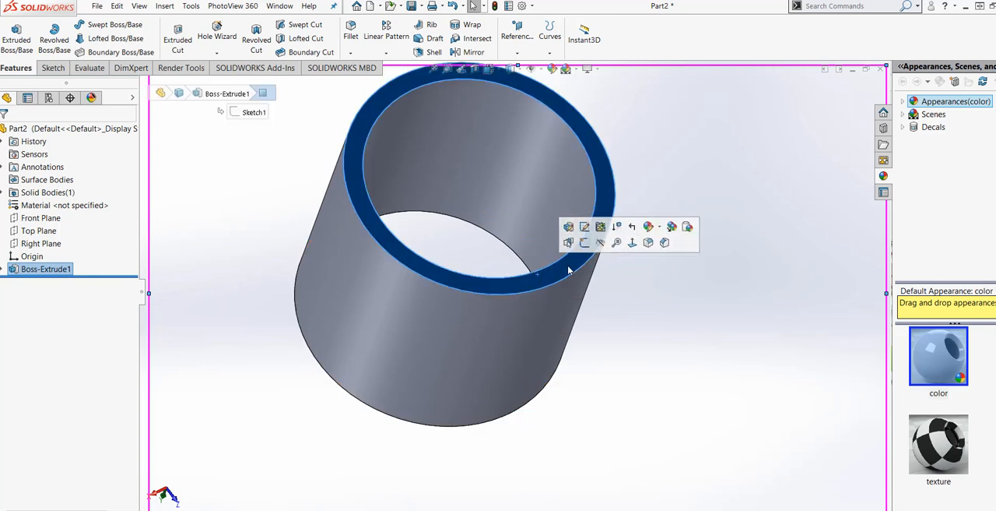
pyautogui.click(632, 244)
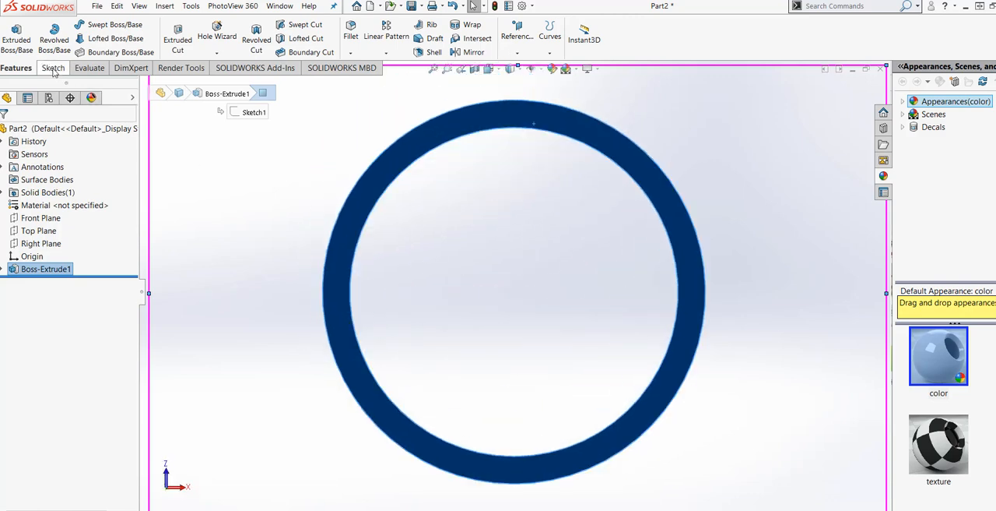
pyautogui.click(53, 69)
pyautogui.click(11, 35)
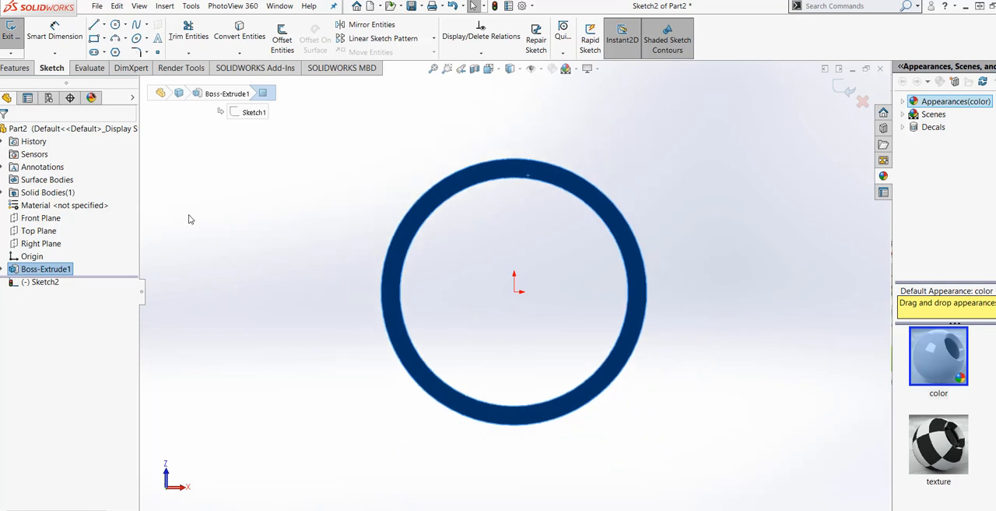
# Step: Draw a six-sided inscribed-circle polygon centred on the origin around the ring, about 3.92 in across flats and rotated about 39.67°
pyautogui.click(115, 53)
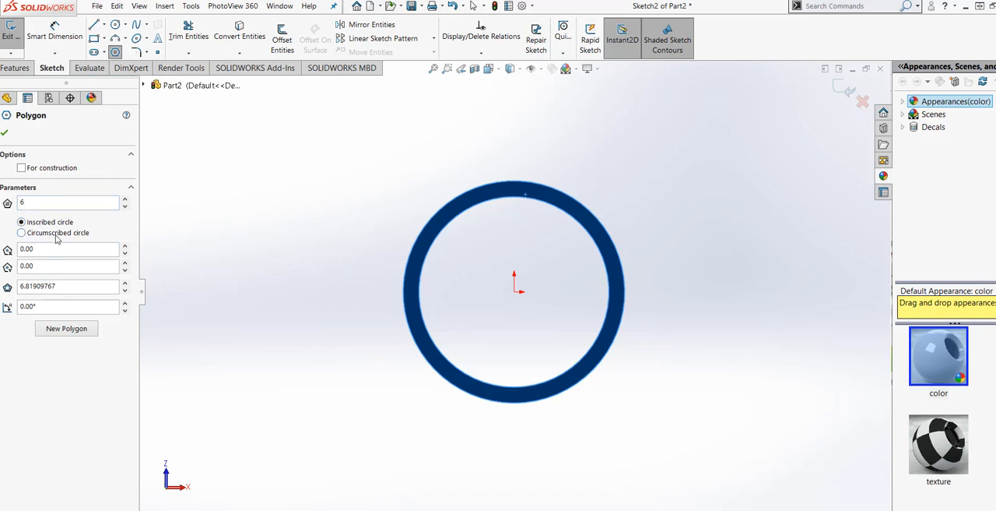
pyautogui.click(514, 292)
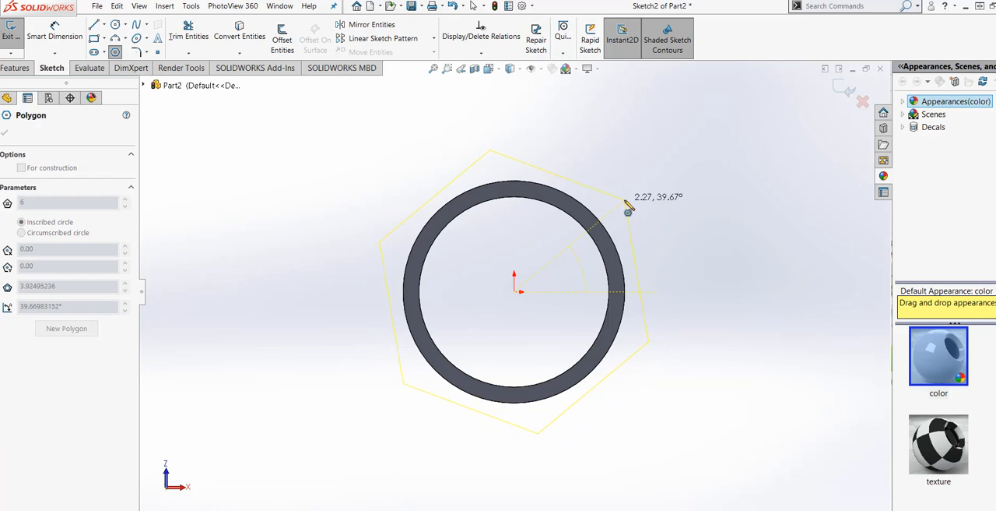
pyautogui.click(627, 208)
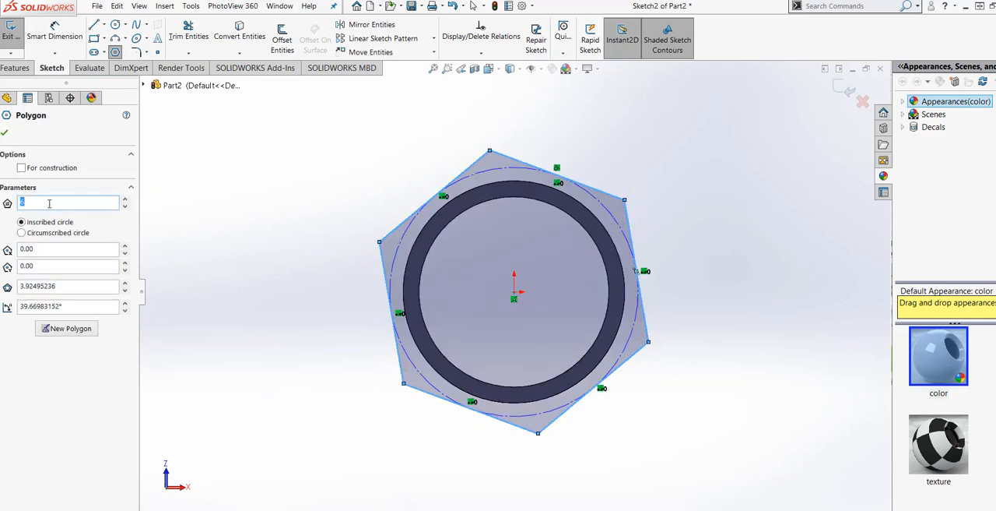
pyautogui.click(5, 135)
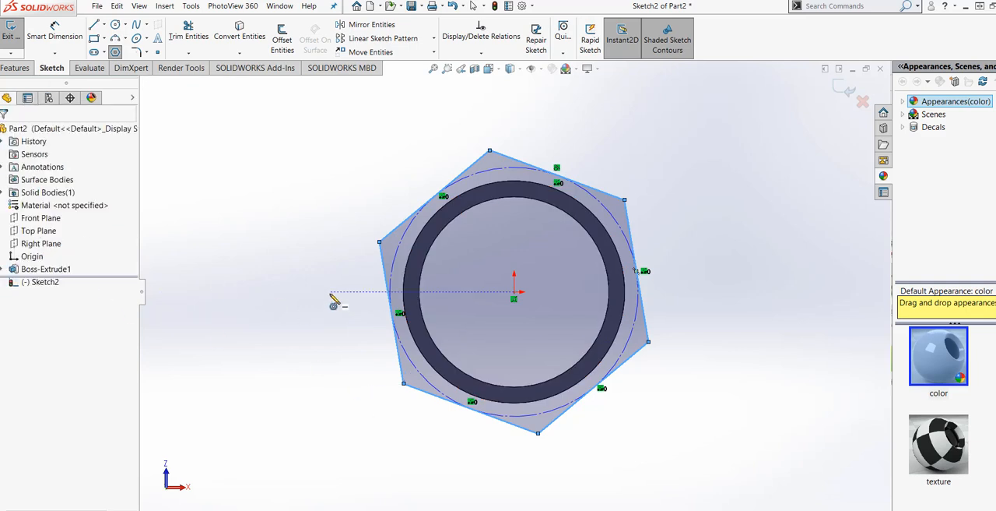
pyautogui.press('Escape')
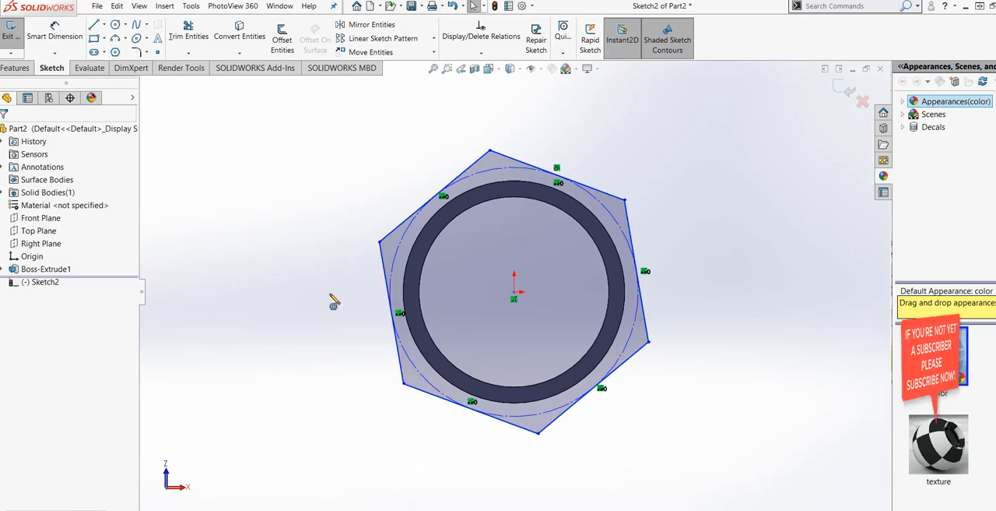
# Step: Add a Horizontal relation to the hexagon's lower edge
pyautogui.click(434, 402)
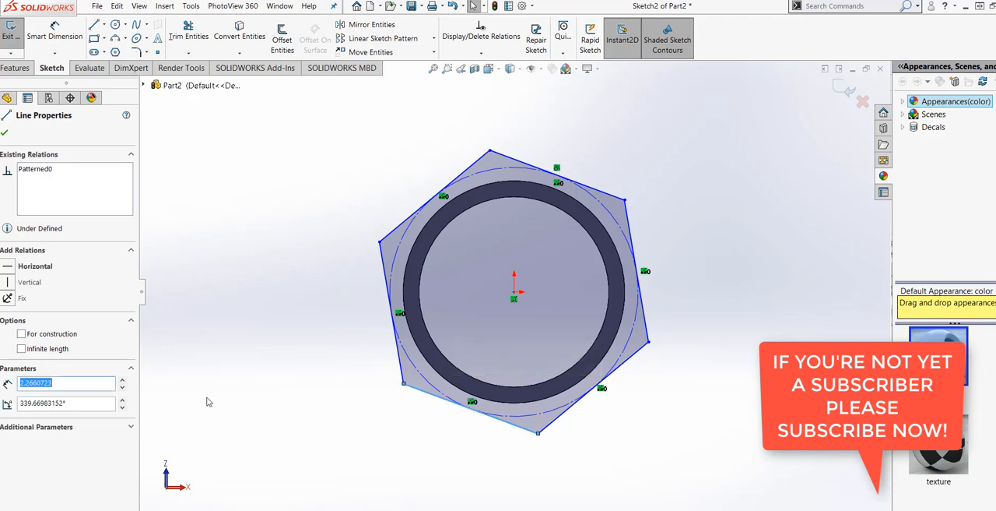
pyautogui.click(11, 267)
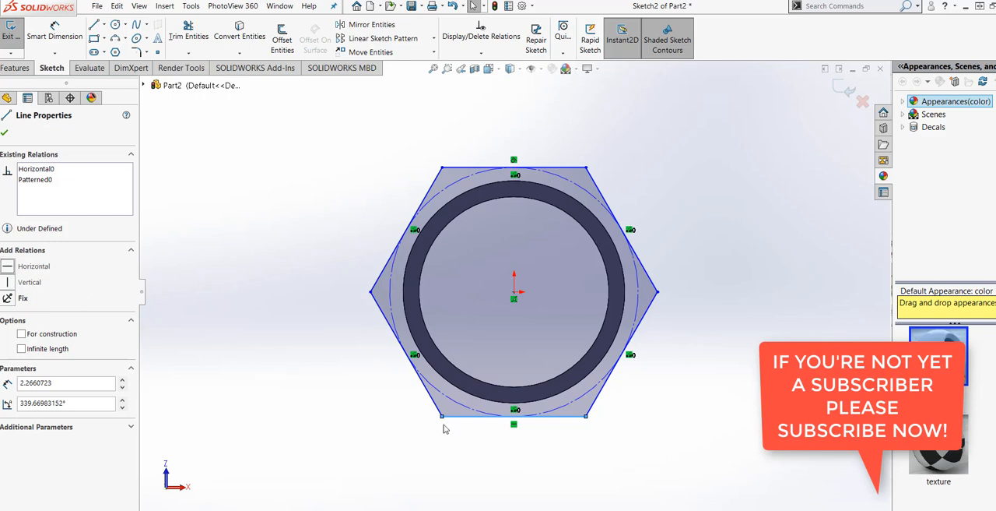
pyautogui.press('z')
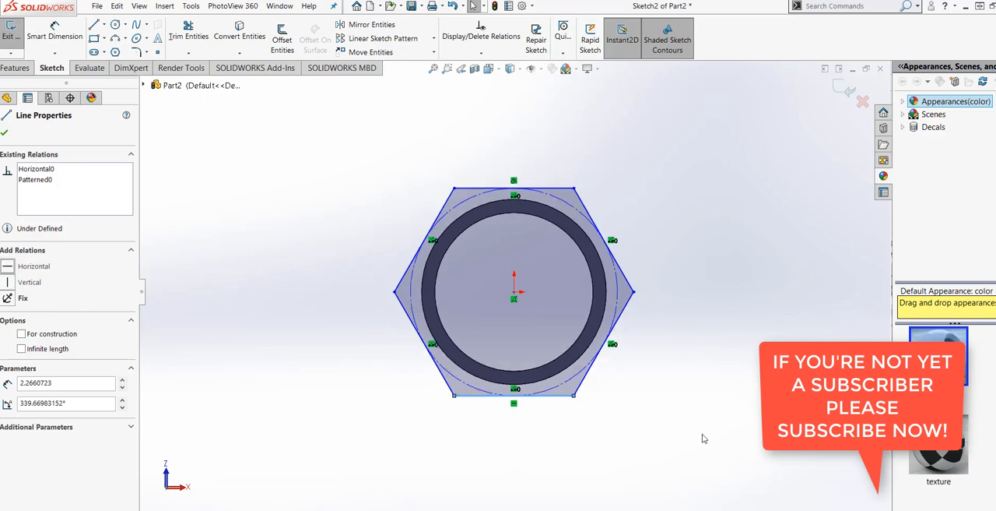
pyautogui.click(4, 133)
# Step: Dimension the distance between the hexagon's upper and lower edges at 4 in, placing the dimension to its left
pyautogui.click(55, 36)
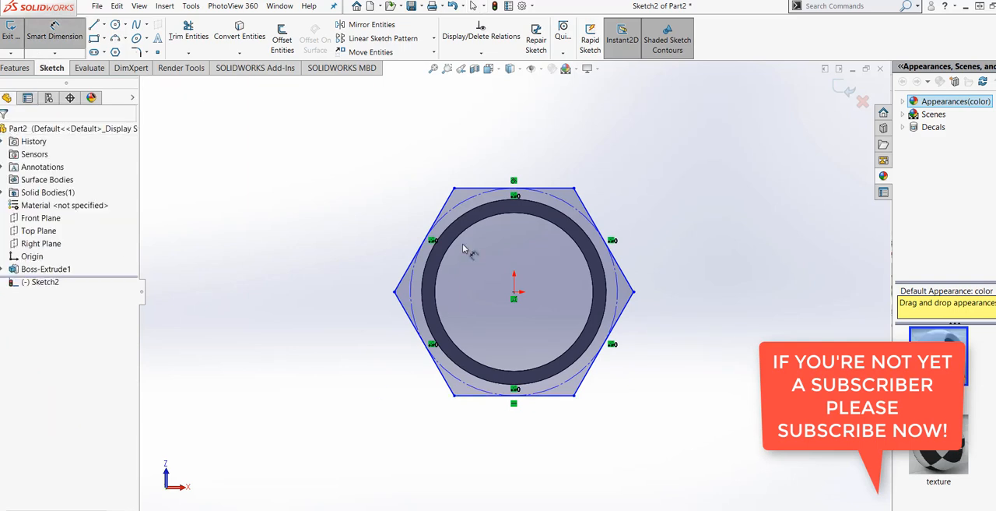
pyautogui.click(496, 192)
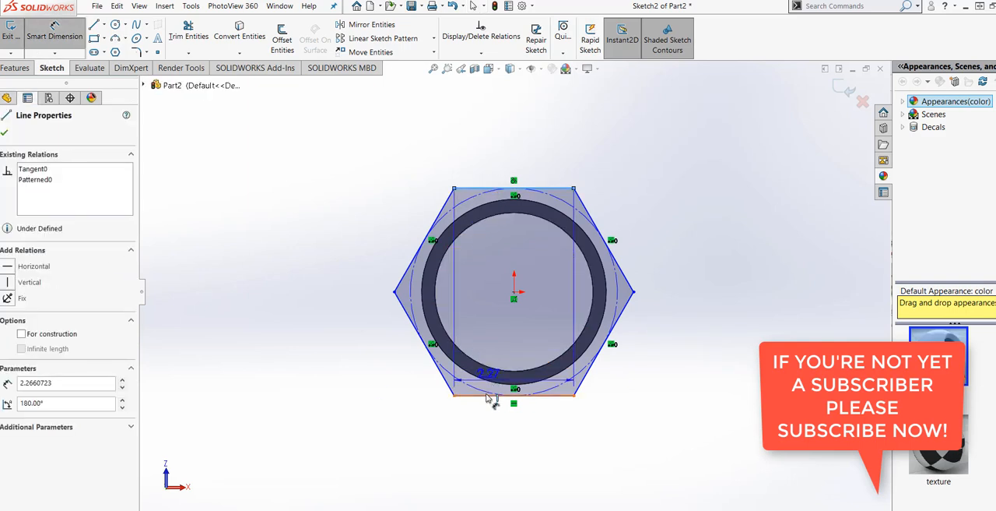
pyautogui.click(487, 397)
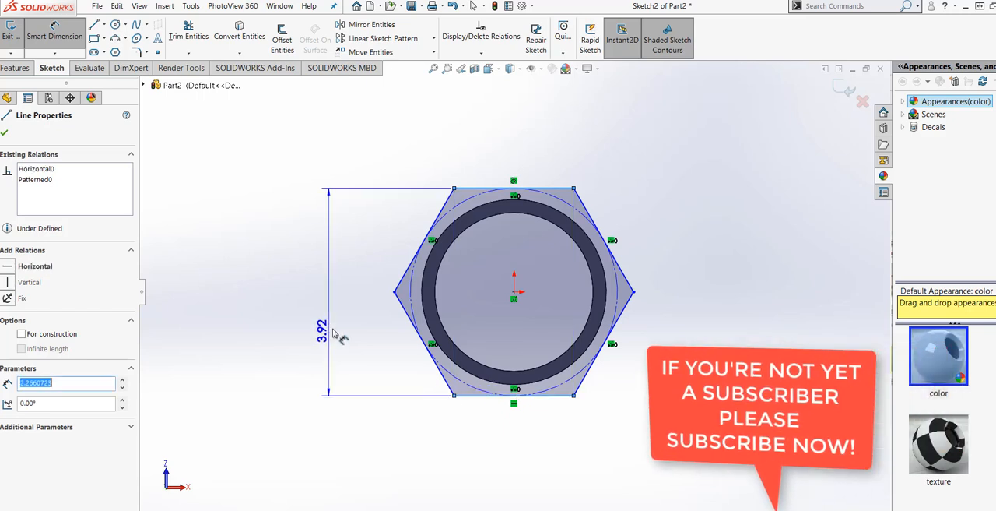
pyautogui.click(343, 325)
pyautogui.write('4')
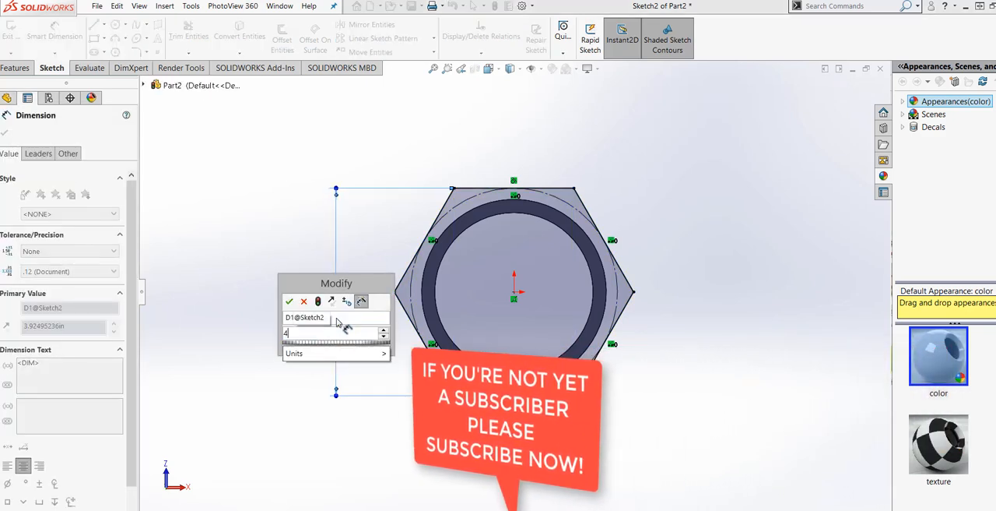
pyautogui.click(318, 303)
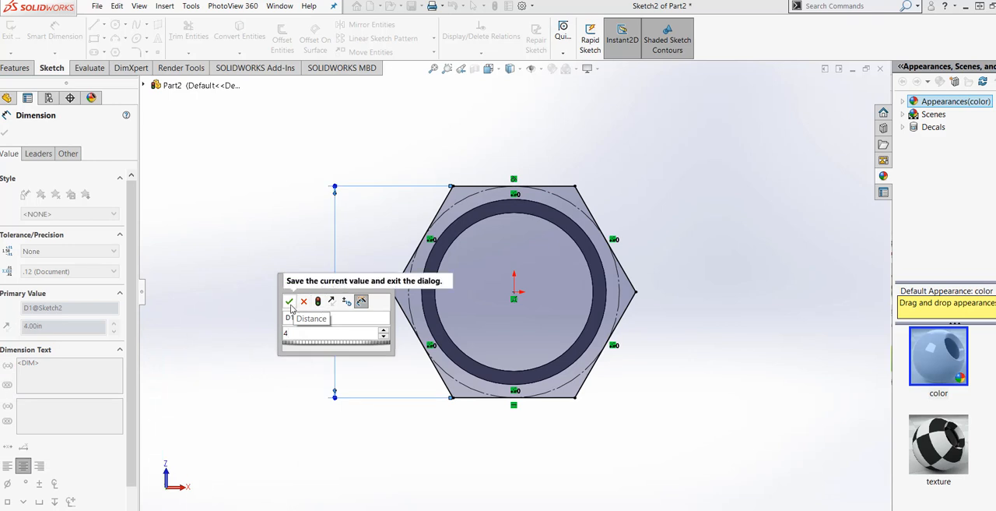
pyautogui.click(291, 305)
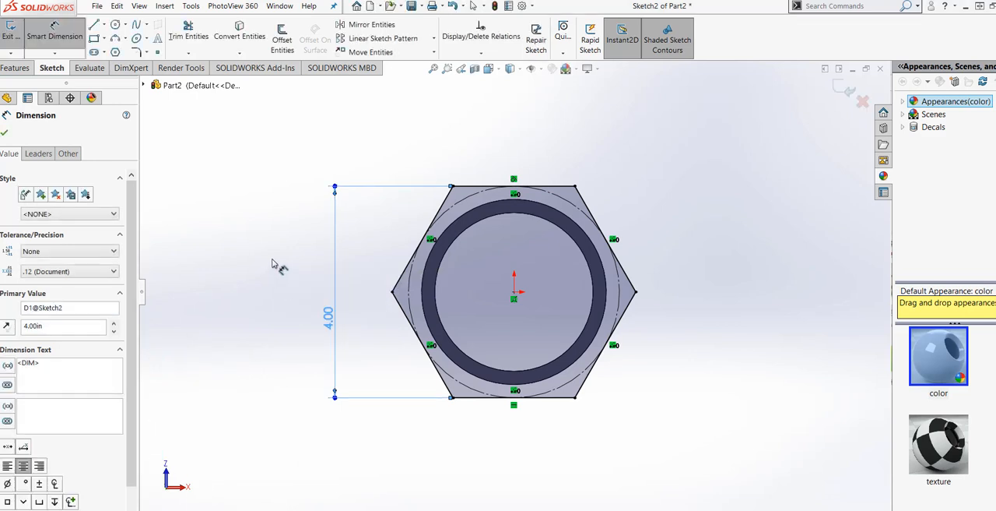
pyautogui.click(273, 260)
# Step: Convert the inner circular edge of the cylinder's end face into the hexagon sketch
pyautogui.scroll(2, 272, 260)
pyautogui.moveTo(600, 323)
pyautogui.mouseDown(button='middle')
pyautogui.moveTo(618, 391)
pyautogui.moveTo(612, 273)
pyautogui.moveTo(599, 275)
pyautogui.moveTo(602, 297)
pyautogui.mouseUp(button='middle')
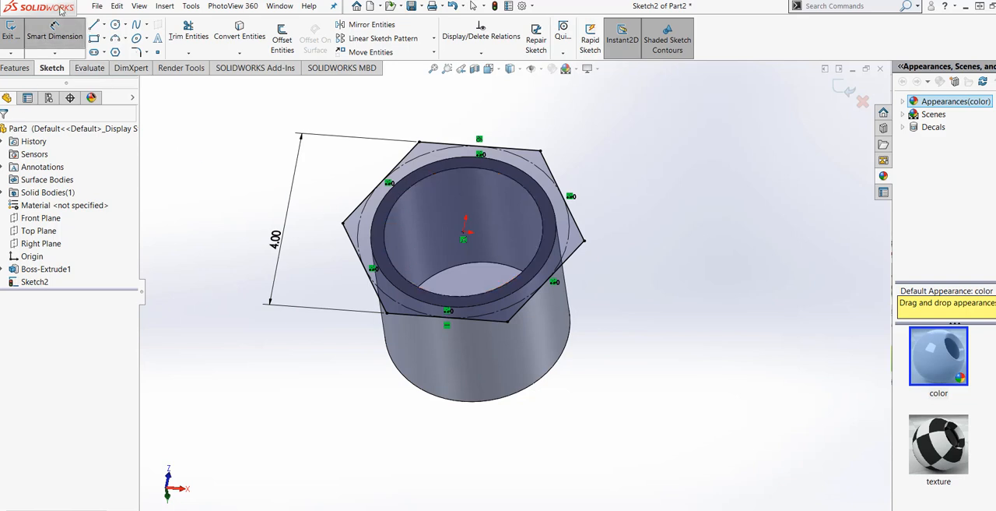
pyautogui.click(57, 35)
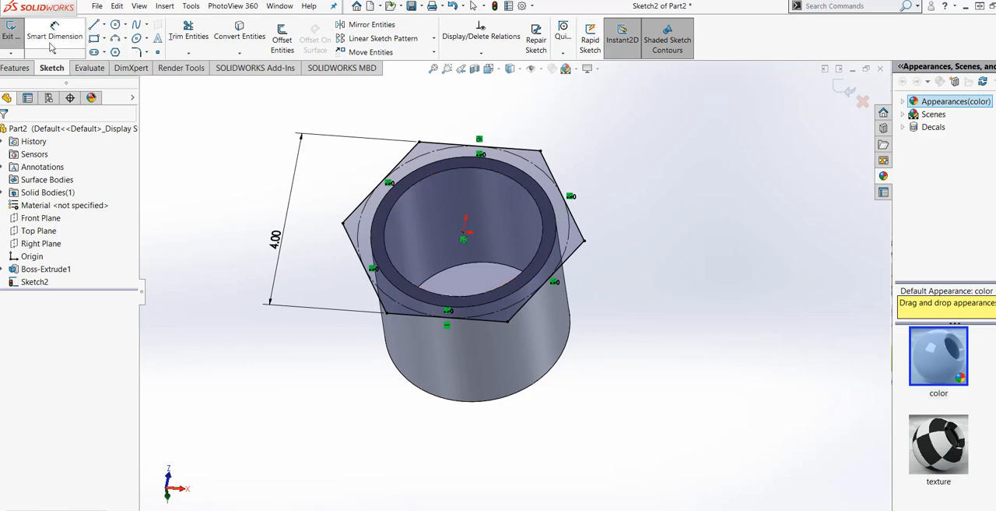
pyautogui.click(382, 226)
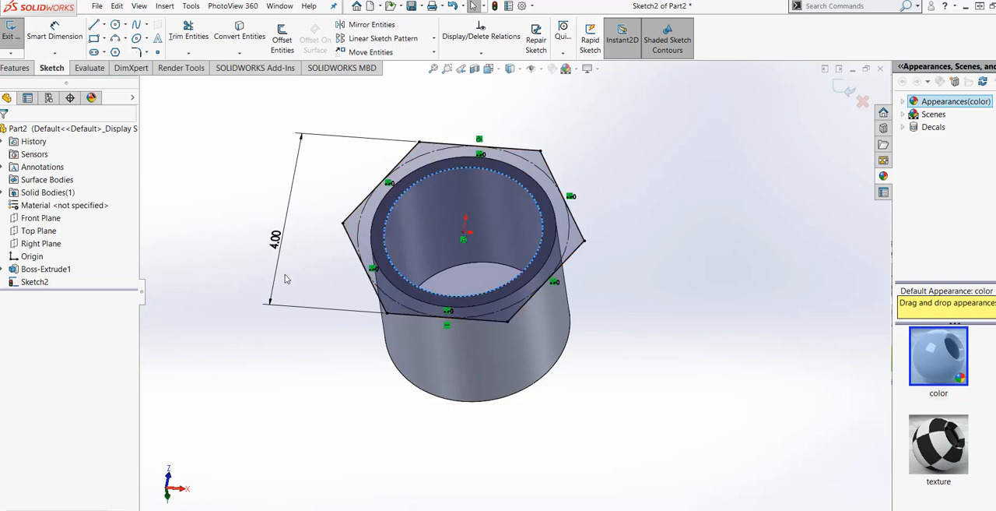
pyautogui.click(245, 37)
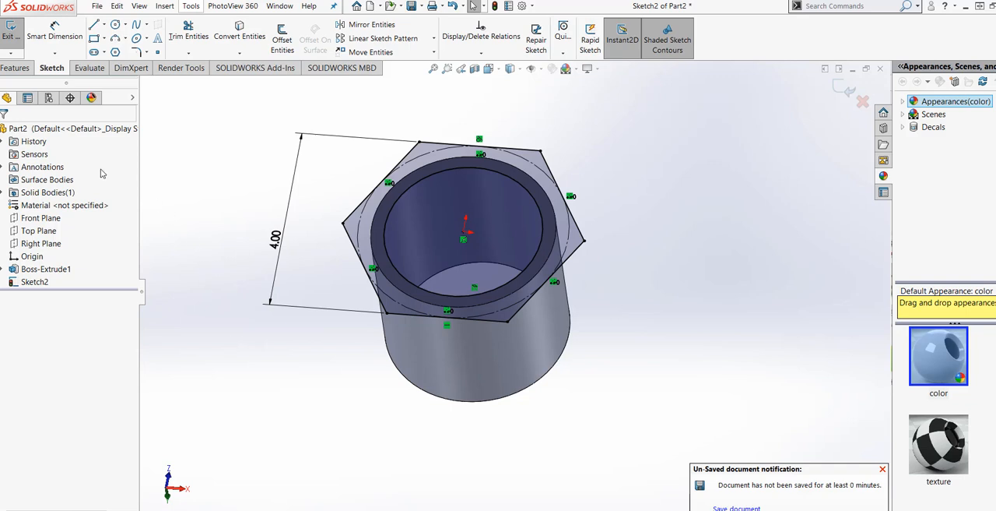
# Step: Extrude the hexagon sketch with its circular hole 0.5 in outward from the cylinder's end face, merged with the cylinder
pyautogui.click(15, 69)
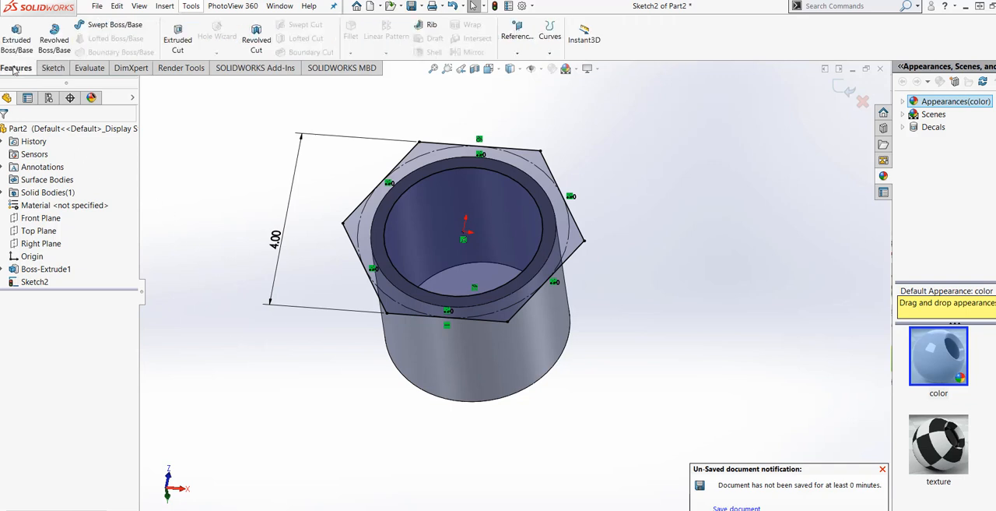
pyautogui.click(16, 39)
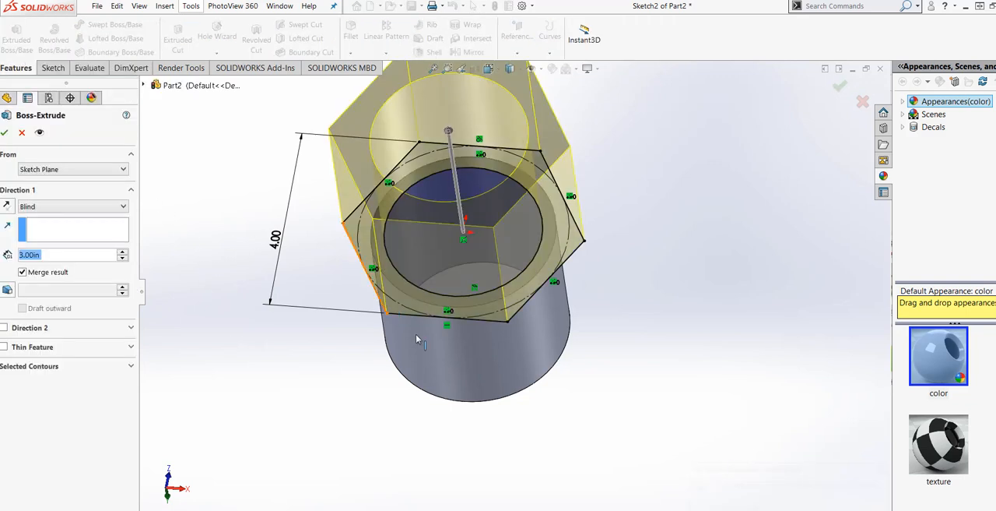
pyautogui.moveTo(416, 339)
pyautogui.mouseDown(button='middle')
pyautogui.moveTo(416, 316)
pyautogui.moveTo(411, 327)
pyautogui.mouseUp(button='middle')
pyautogui.scroll(2, 412, 327)
pyautogui.moveTo(461, 306)
pyautogui.mouseDown(button='middle')
pyautogui.moveTo(460, 328)
pyautogui.moveTo(441, 325)
pyautogui.mouseUp(button='middle')
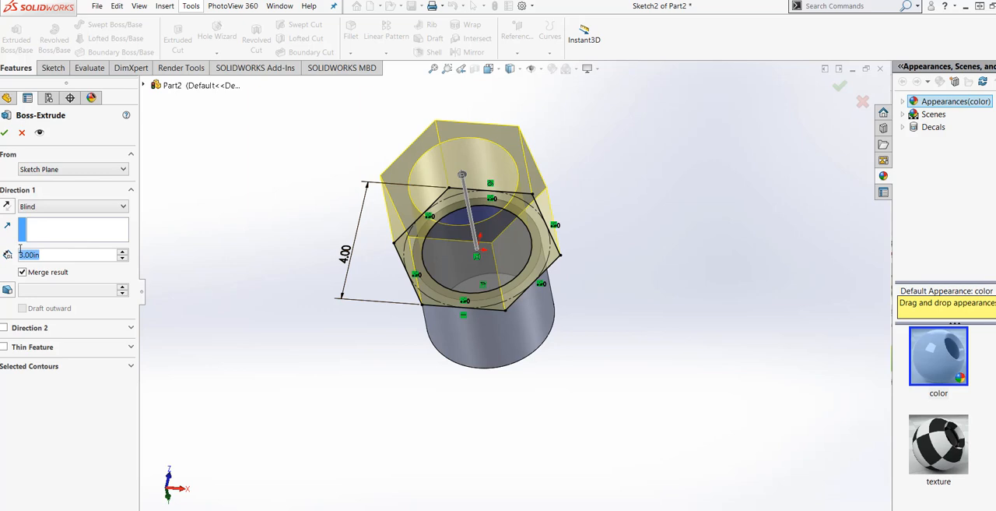
pyautogui.press('BackSpace')
pyautogui.write('2')
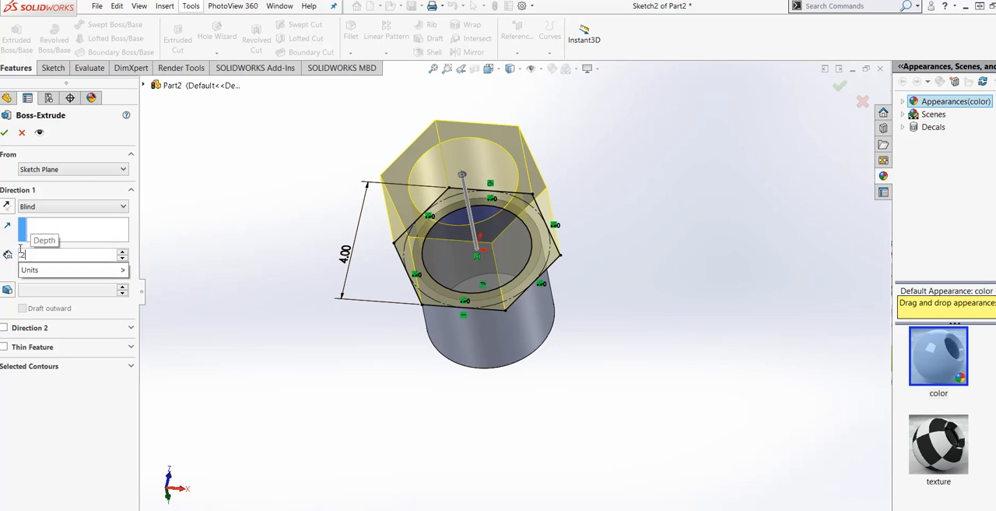
pyautogui.press('BackSpace')
pyautogui.press('BackSpace')
pyautogui.press('BackSpace')
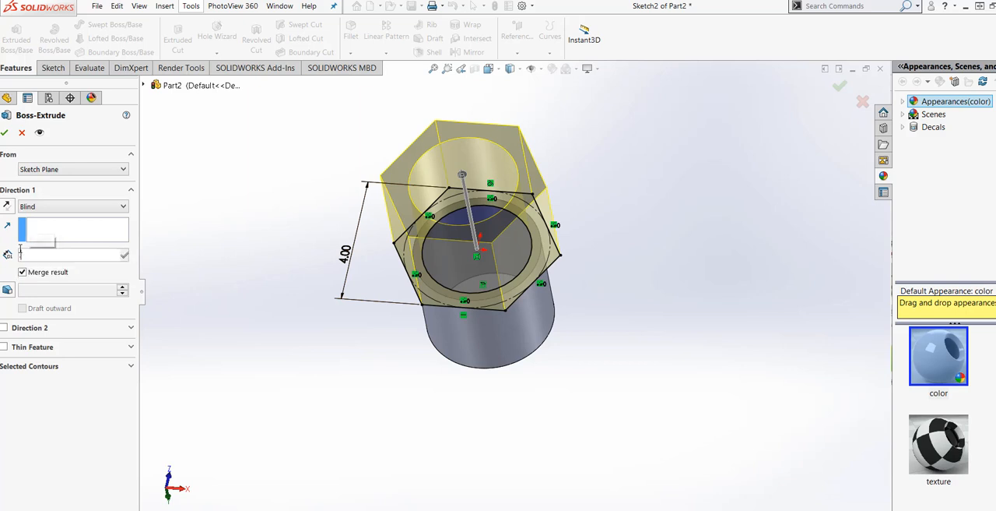
pyautogui.press('BackSpace')
pyautogui.write('.5')
pyautogui.moveTo(44, 271)
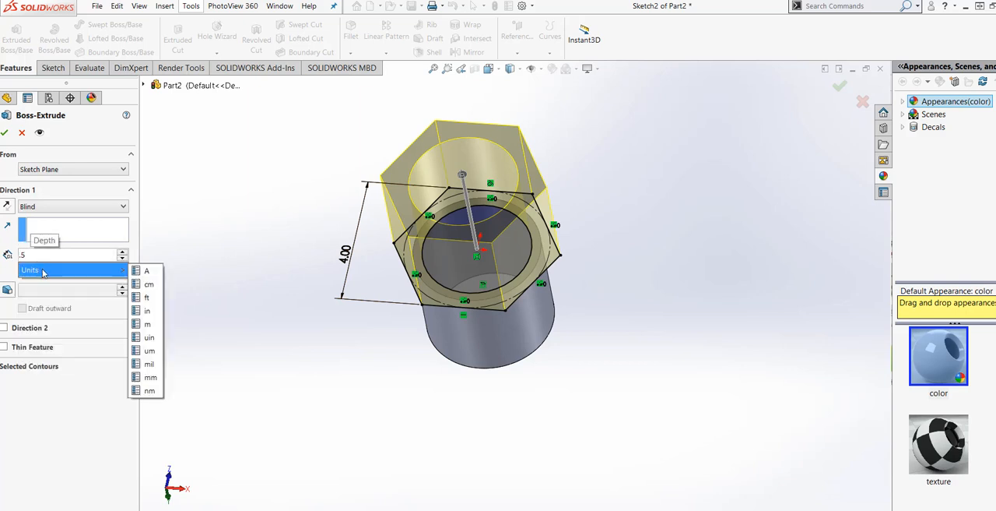
pyautogui.click(147, 311)
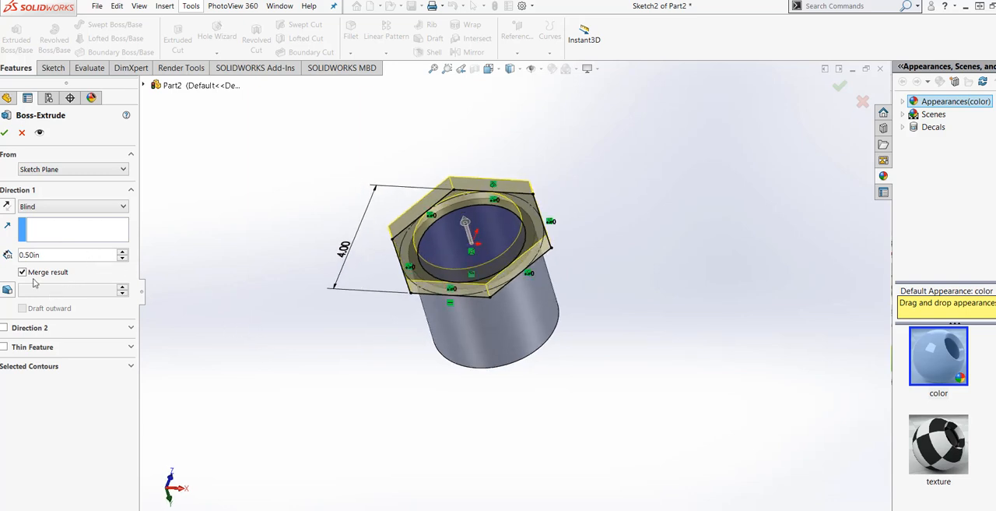
pyautogui.moveTo(461, 372); pyautogui.dragTo(519, 346, button='middle')
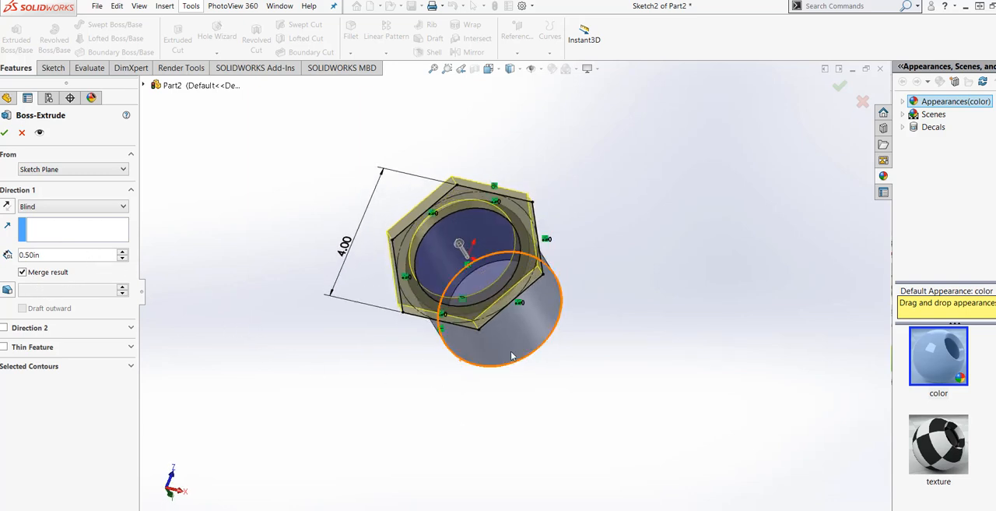
pyautogui.scroll(-3, 561, 312)
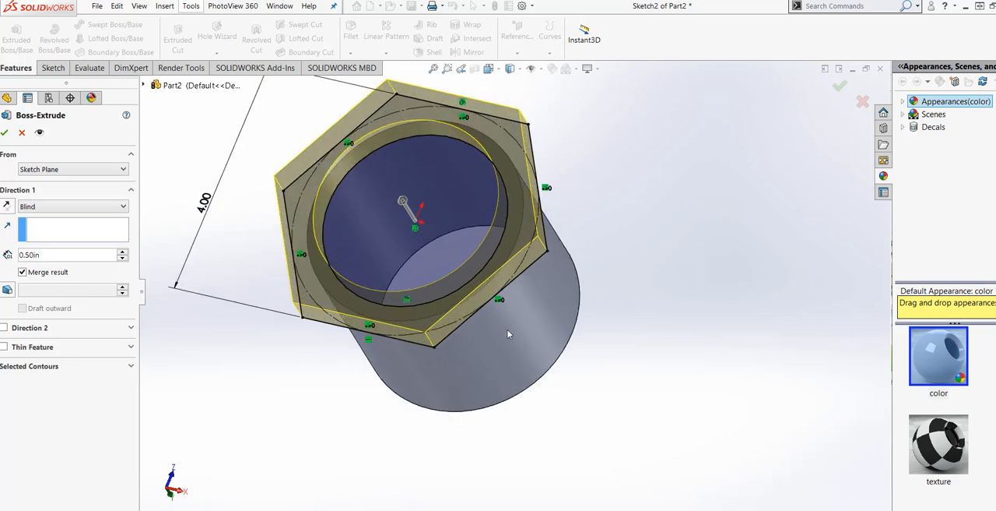
pyautogui.scroll(2, 526, 323)
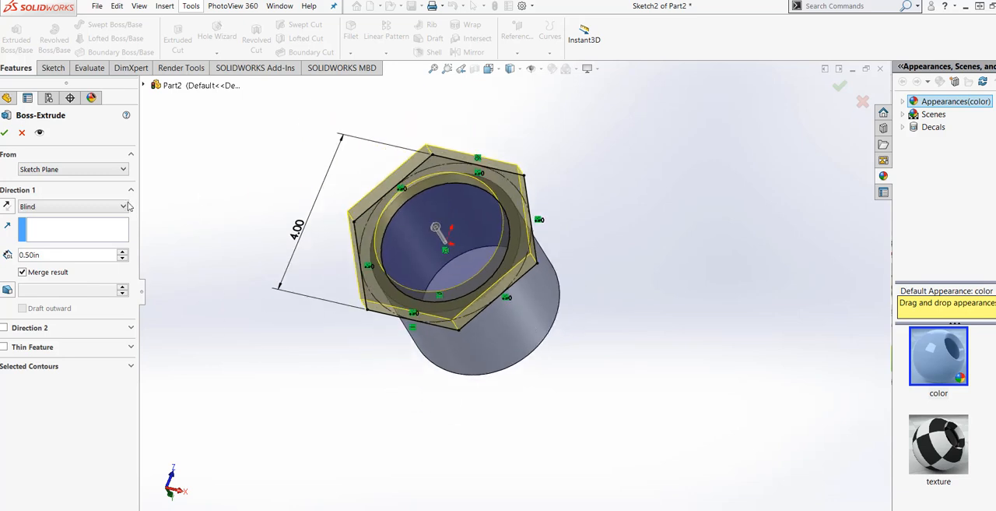
pyautogui.click(5, 133)
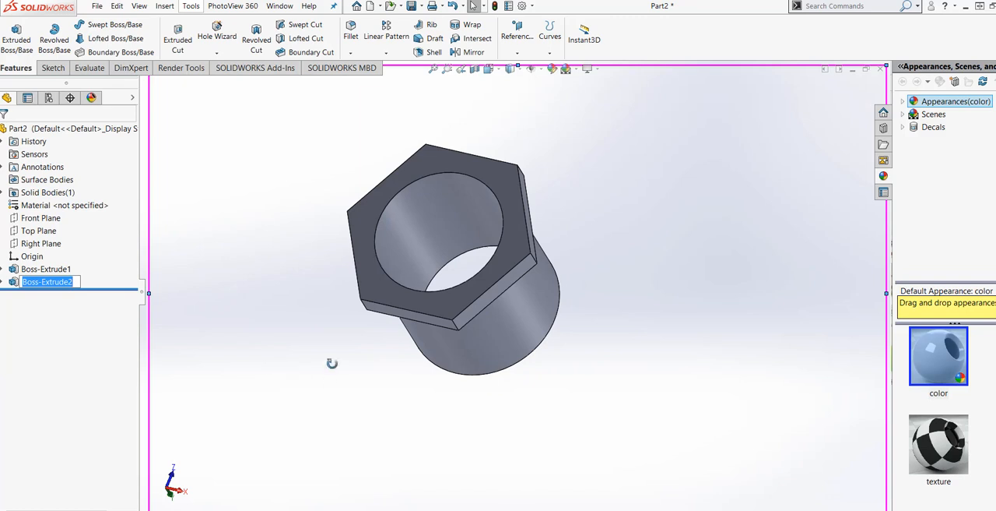
# Step: Chamfer the outer circular edge at the cylinder's free end by 0.25 in at 45 degrees
pyautogui.moveTo(331, 363); pyautogui.dragTo(424, 342, button='middle')
pyautogui.scroll(-3, 483, 311)
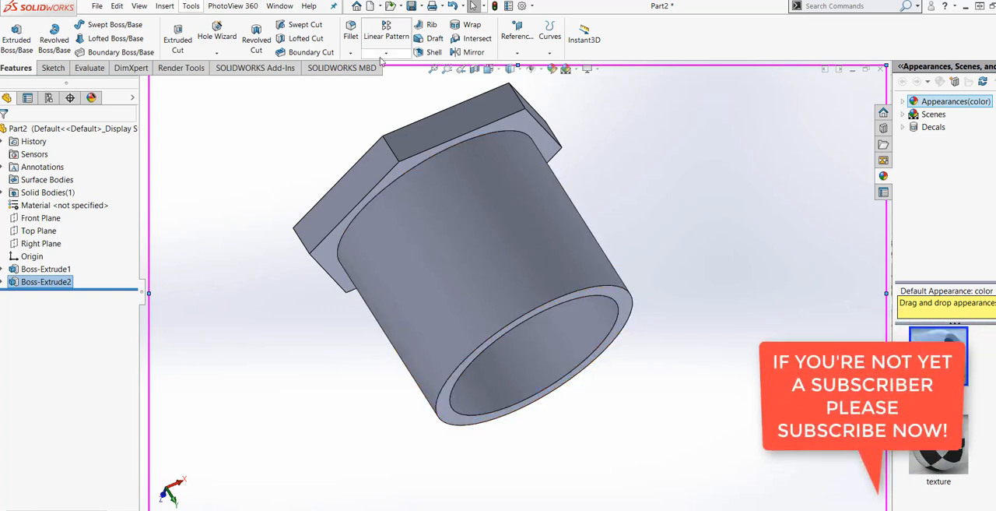
pyautogui.click(350, 53)
pyautogui.click(366, 79)
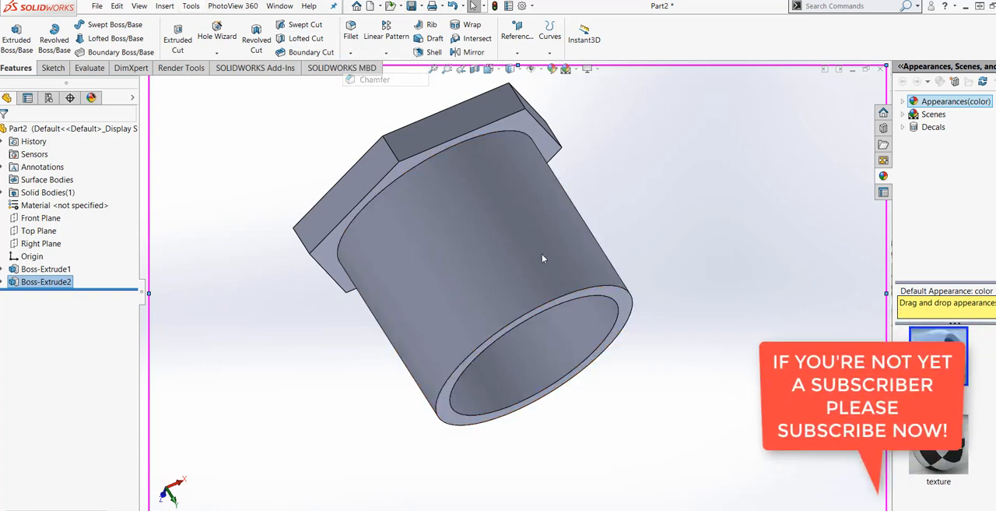
pyautogui.click(597, 289)
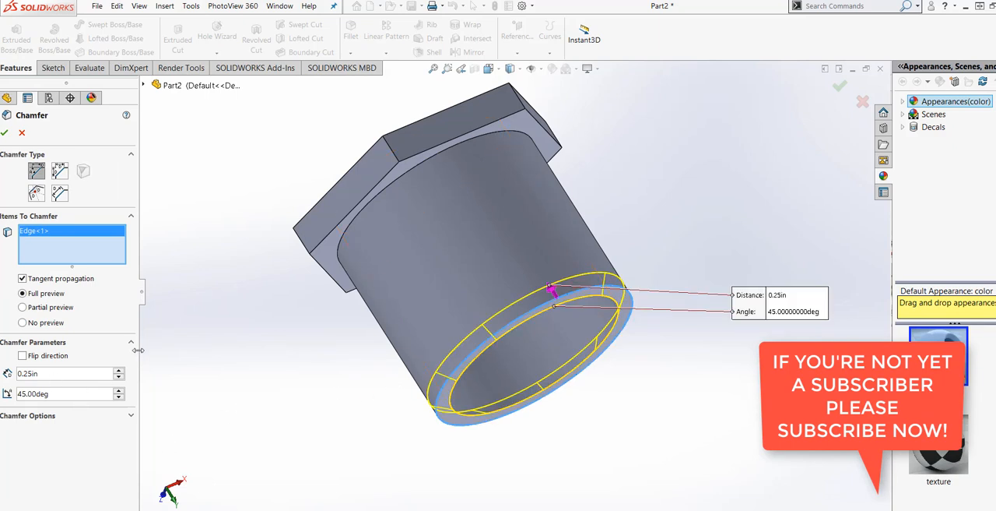
pyautogui.click(3, 133)
# Step: Start a Thread feature on the circular edge where the chamfer meets the cylinder's outer face
pyautogui.moveTo(374, 385); pyautogui.dragTo(259, 402, button='middle')
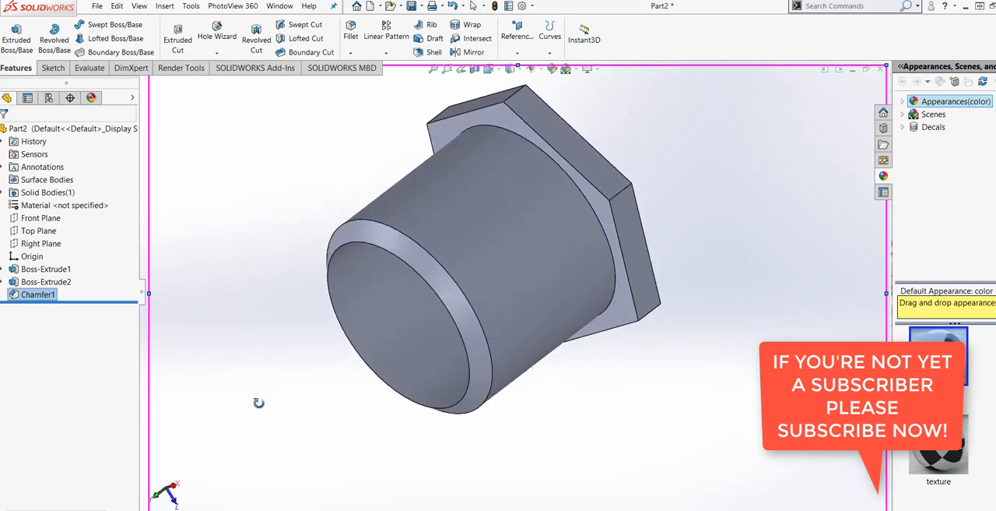
pyautogui.click(169, 8)
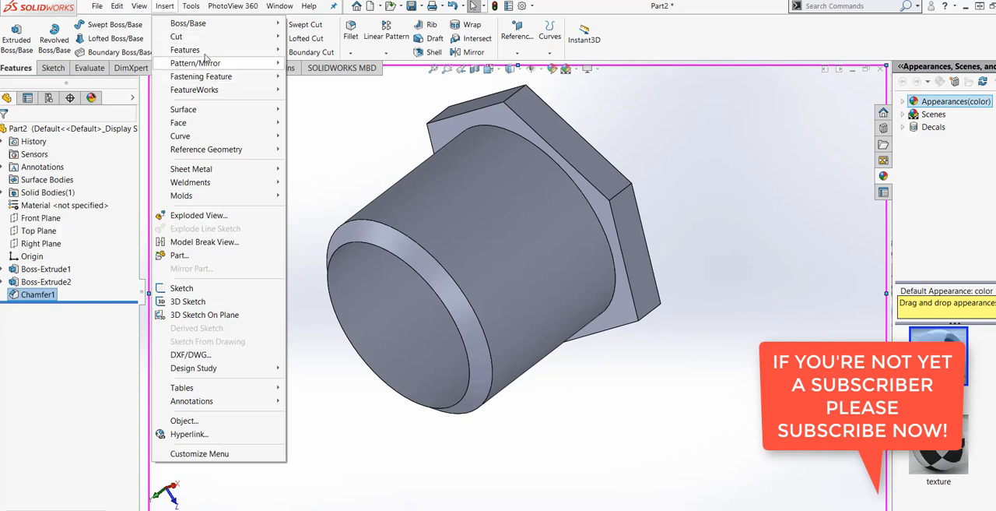
pyautogui.moveTo(206, 53)
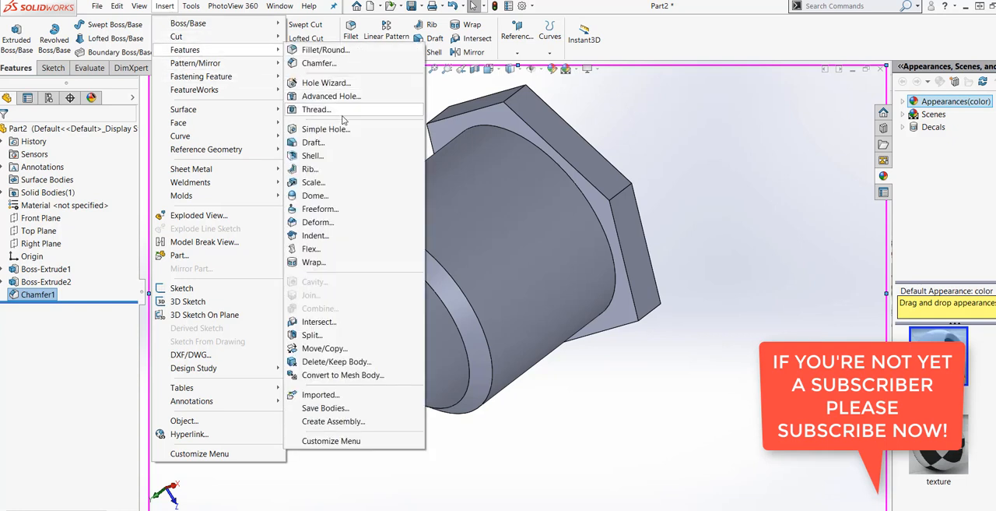
pyautogui.click(318, 109)
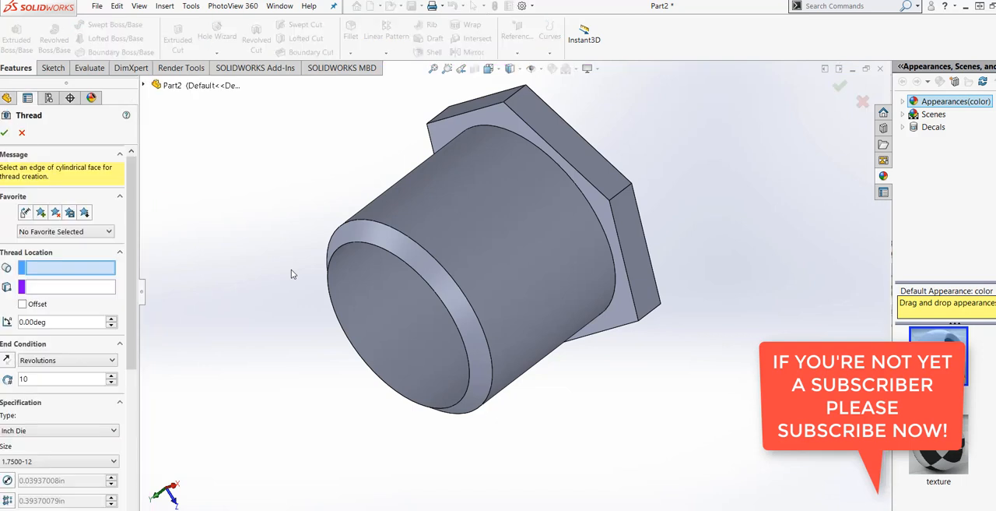
pyautogui.click(376, 227)
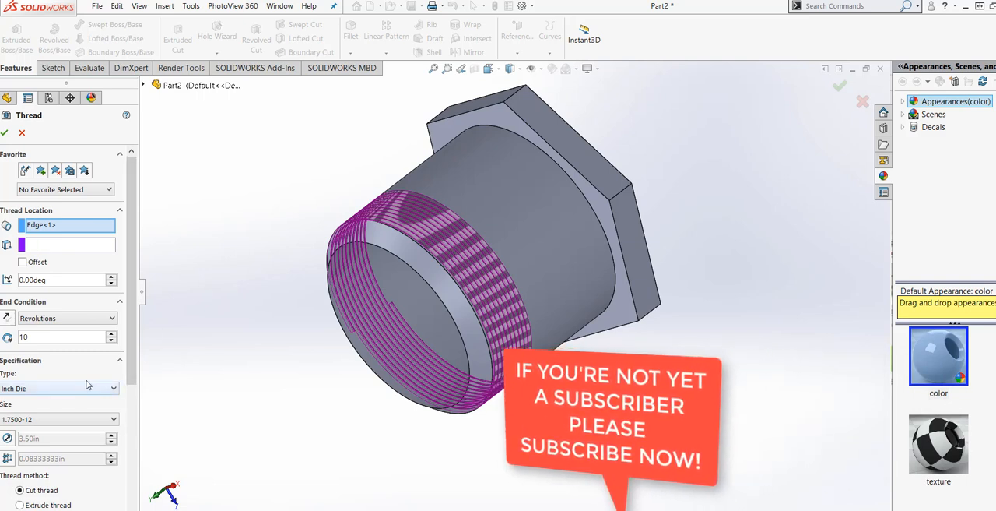
# Step: Try thread lengths of 25 and 30 revolutions along the cylinder
pyautogui.scroll(-3, 117, 405)
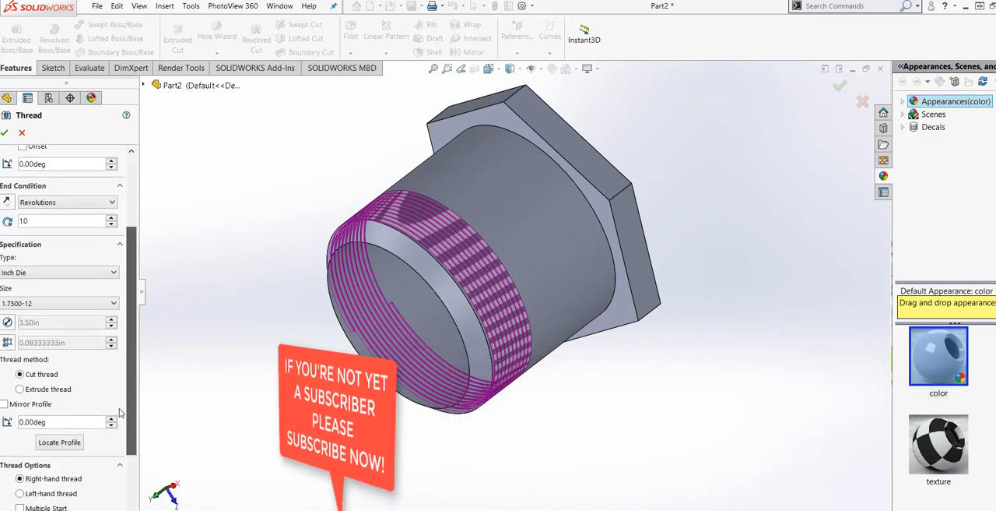
pyautogui.scroll(3, 102, 322)
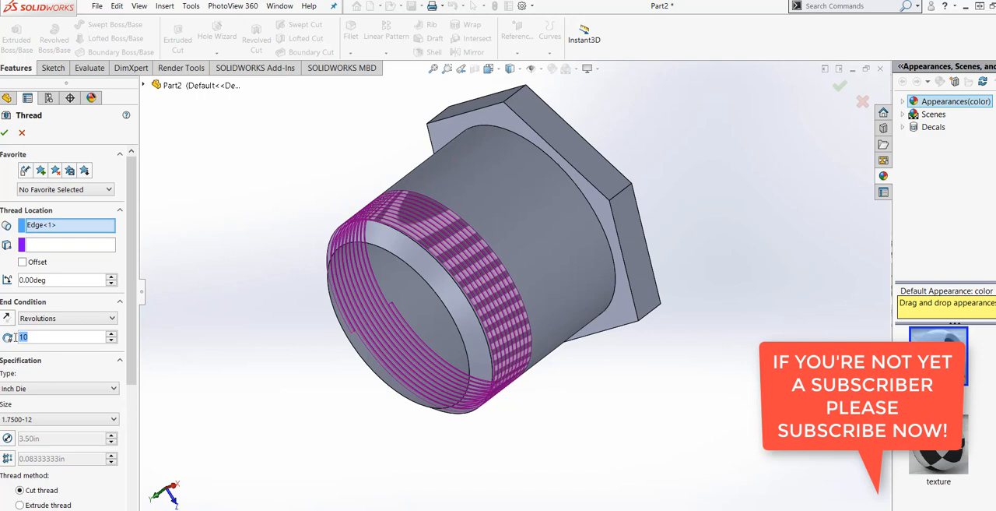
pyautogui.write('25')
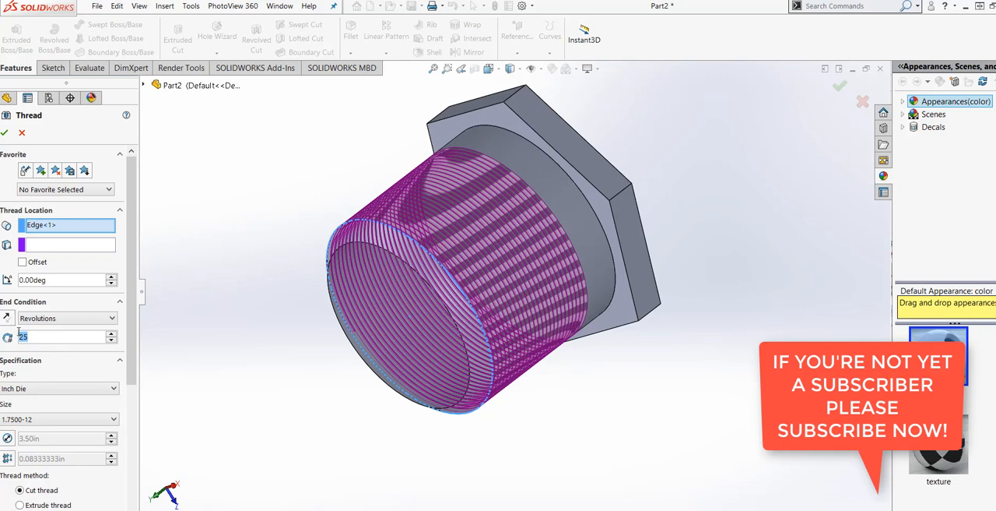
pyautogui.write('30')
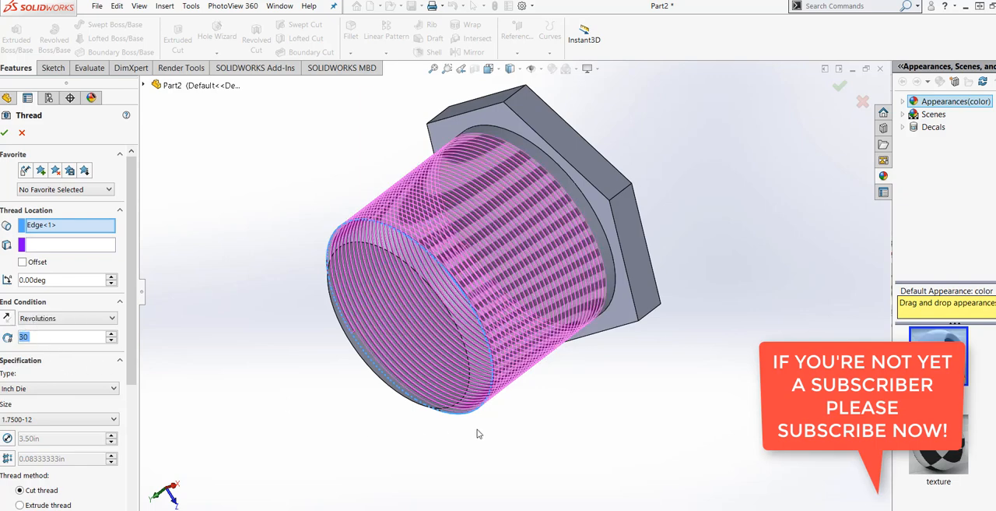
pyautogui.moveTo(479, 433); pyautogui.dragTo(464, 392, button='middle')
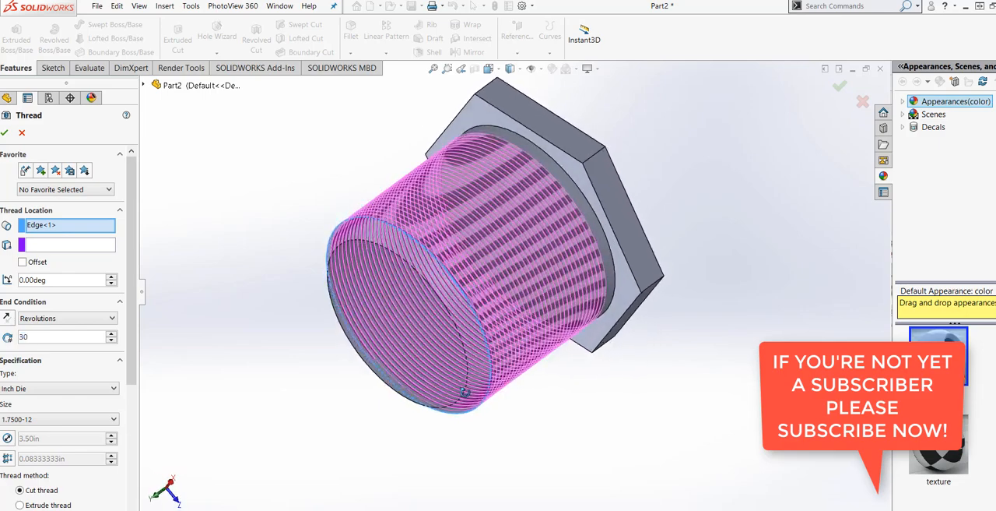
pyautogui.moveTo(521, 418); pyautogui.dragTo(472, 313, button='middle')
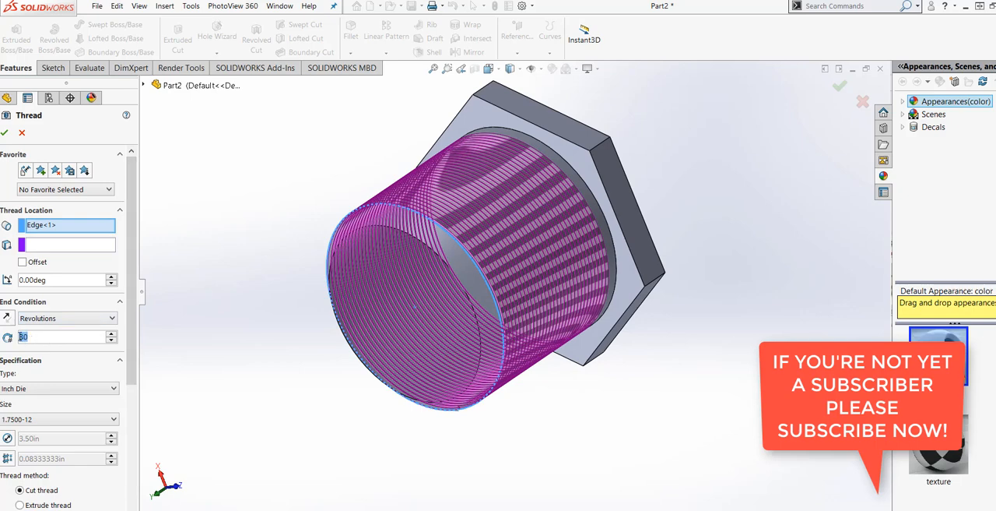
# Step: Set the thread to 31.75 revolutions and create it as an Inch Die 1.7500-12 cut thread
pyautogui.write('31')
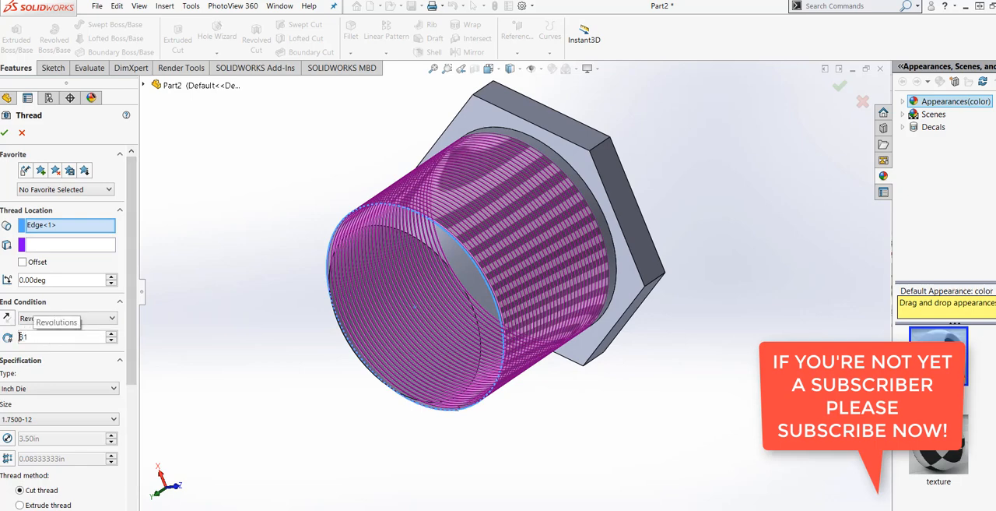
pyautogui.moveTo(215, 394); pyautogui.dragTo(180, 272, button='middle')
pyautogui.click(111, 333)
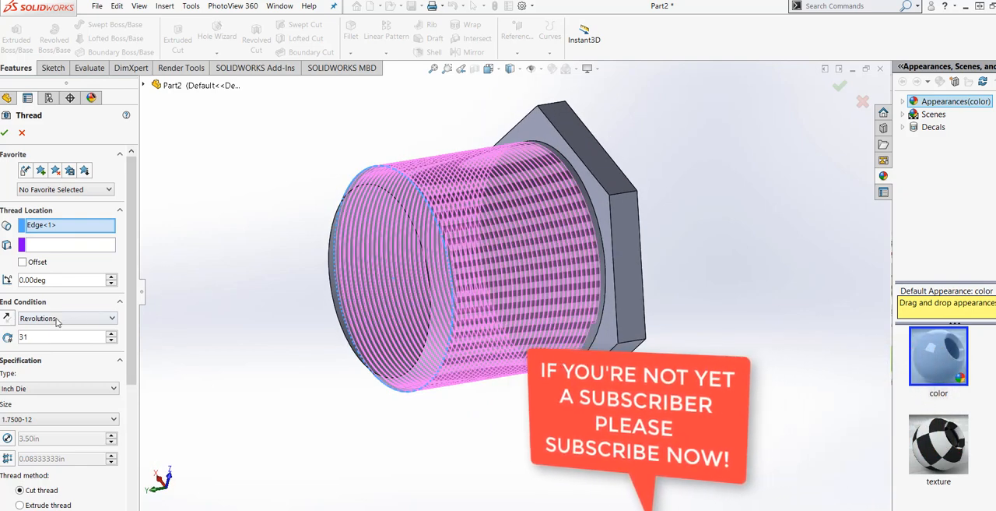
pyautogui.click(111, 333)
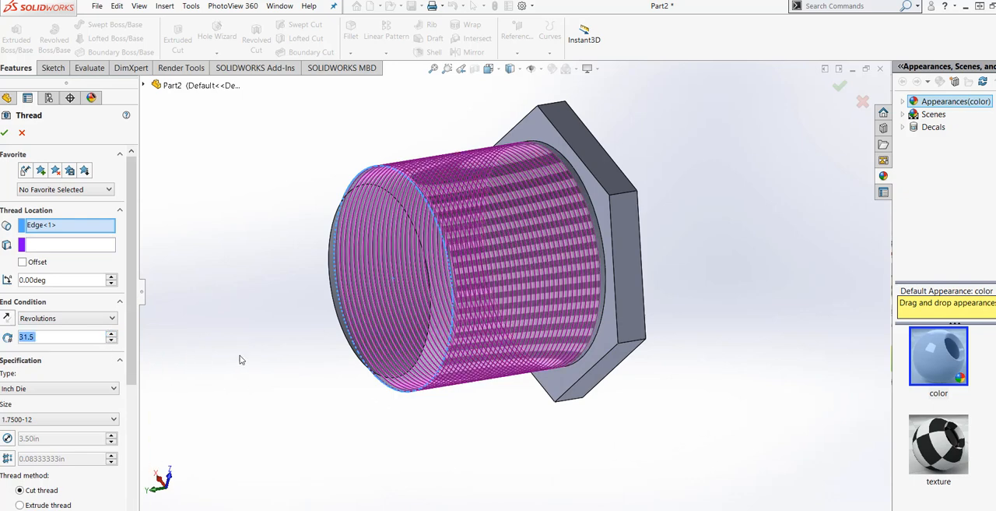
pyautogui.click(111, 333)
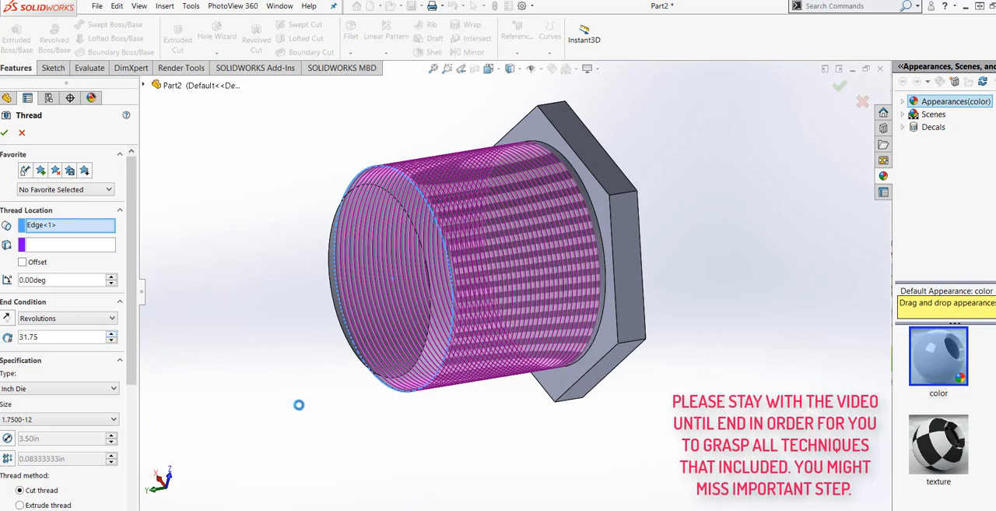
pyautogui.moveTo(298, 405); pyautogui.dragTo(301, 271, button='middle')
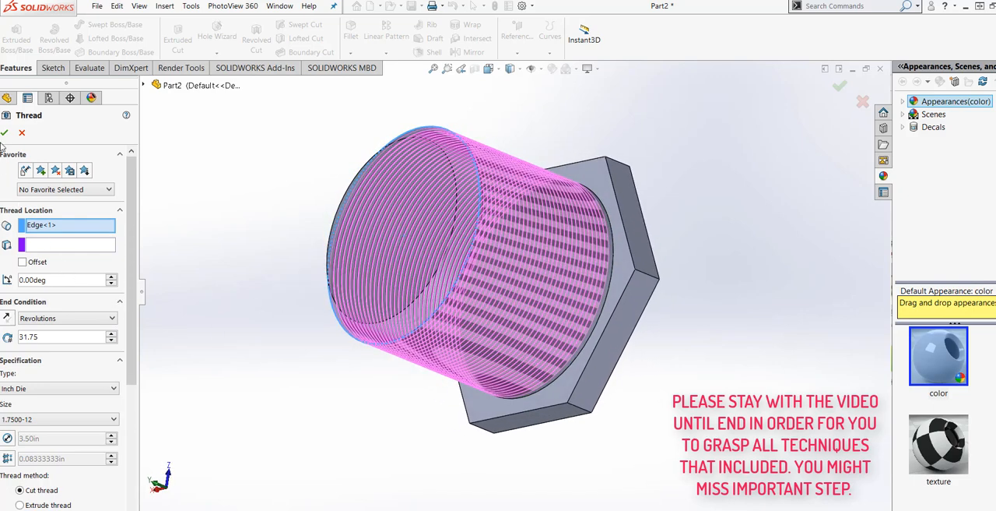
pyautogui.press('Return')
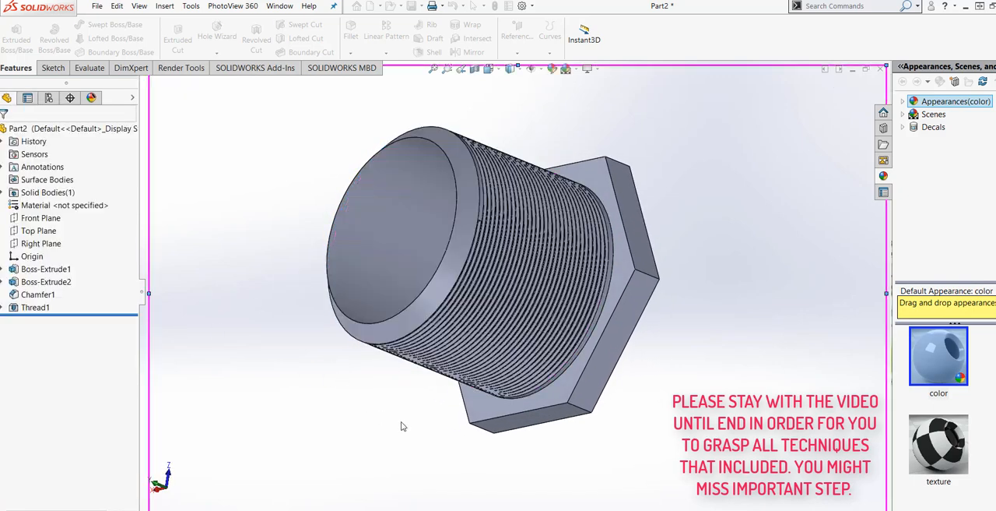
pyautogui.moveTo(392, 415); pyautogui.dragTo(387, 508, button='middle')
pyautogui.scroll(-5, 422, 205)
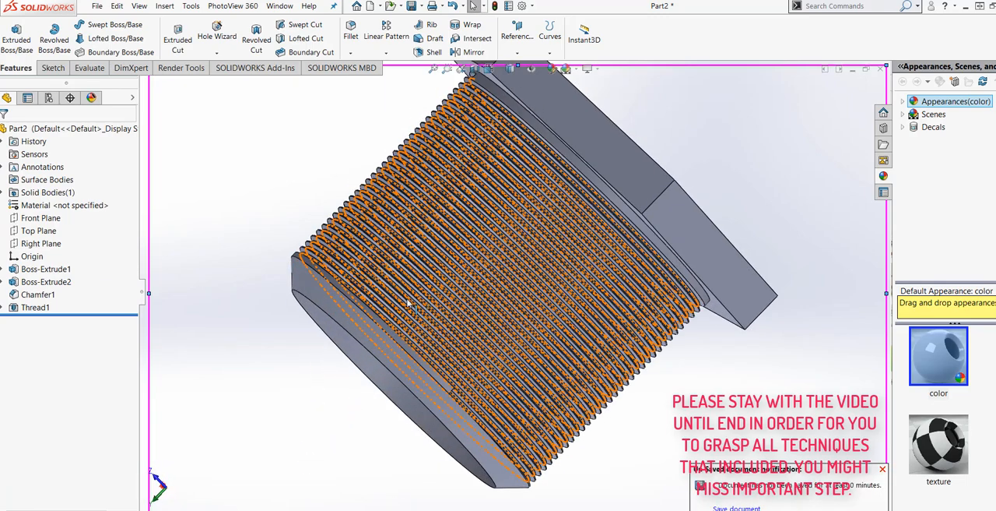
pyautogui.scroll(5, 463, 351)
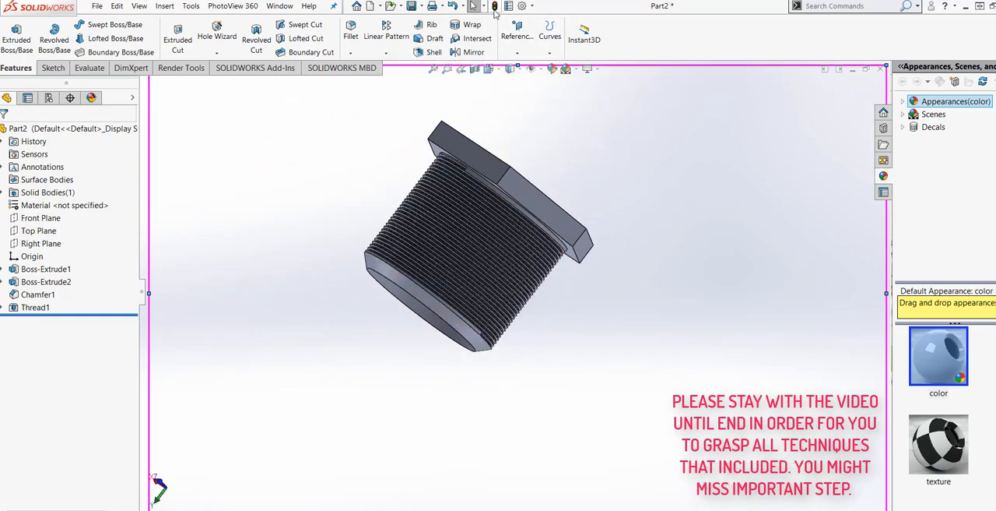
# Step: Save the part as EXERCISE181 in the SOLIDWORKS ALL EXERCISE folder
pyautogui.click(411, 6)
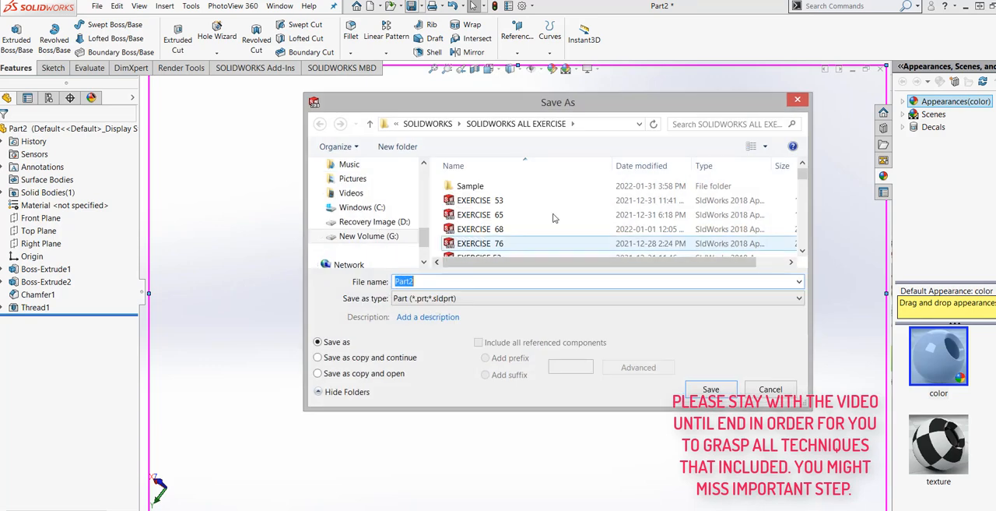
pyautogui.moveTo(800, 177); pyautogui.dragTo(784, 250)
pyautogui.click(480, 249)
pyautogui.click(446, 282)
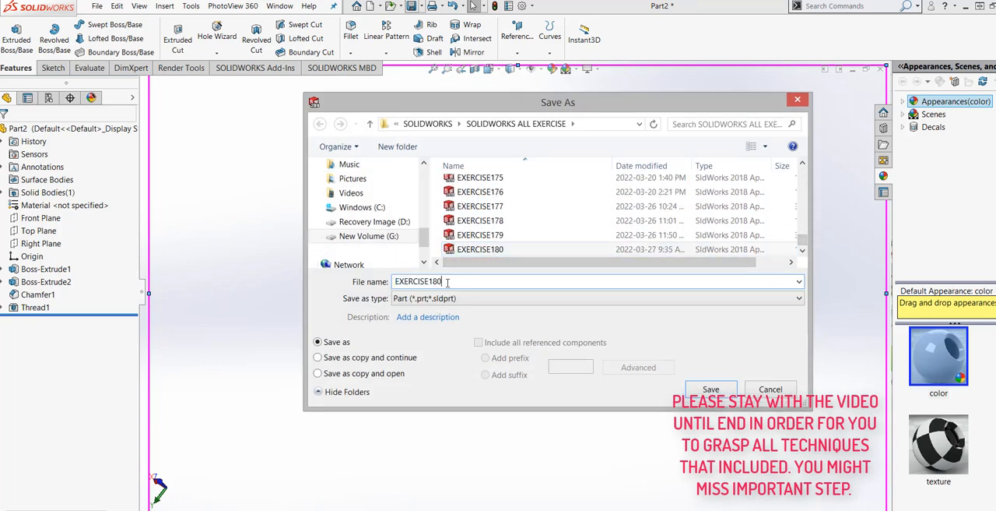
pyautogui.press('BackSpace')
pyautogui.write('1')
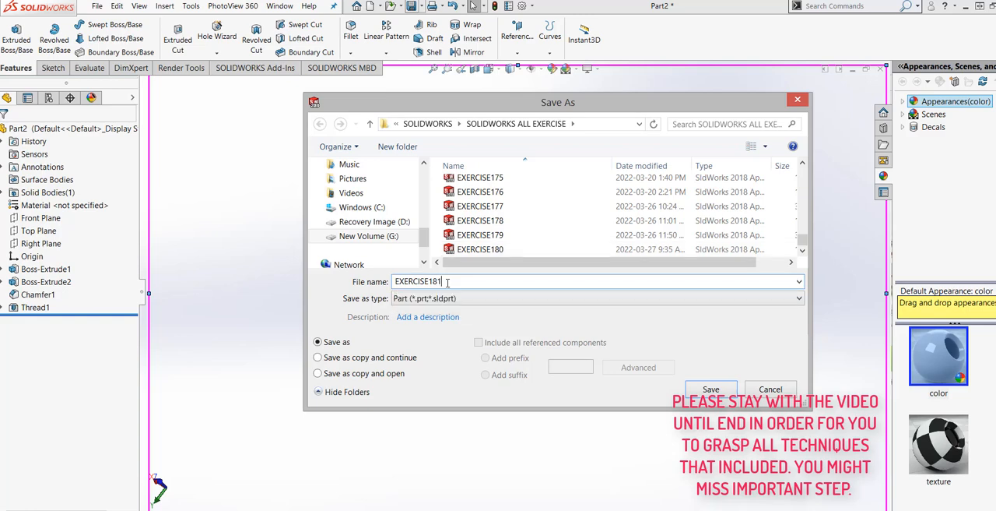
pyautogui.click(715, 392)
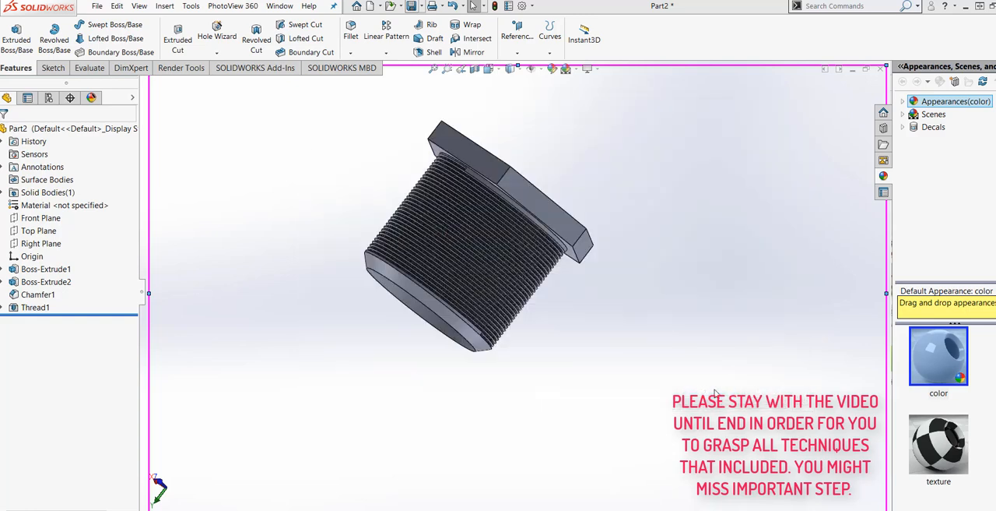
# Step: Start a Thread feature on the bore's circular edge at the hex head face, using the extrude thread method
pyautogui.moveTo(599, 358); pyautogui.dragTo(436, 462, button='middle')
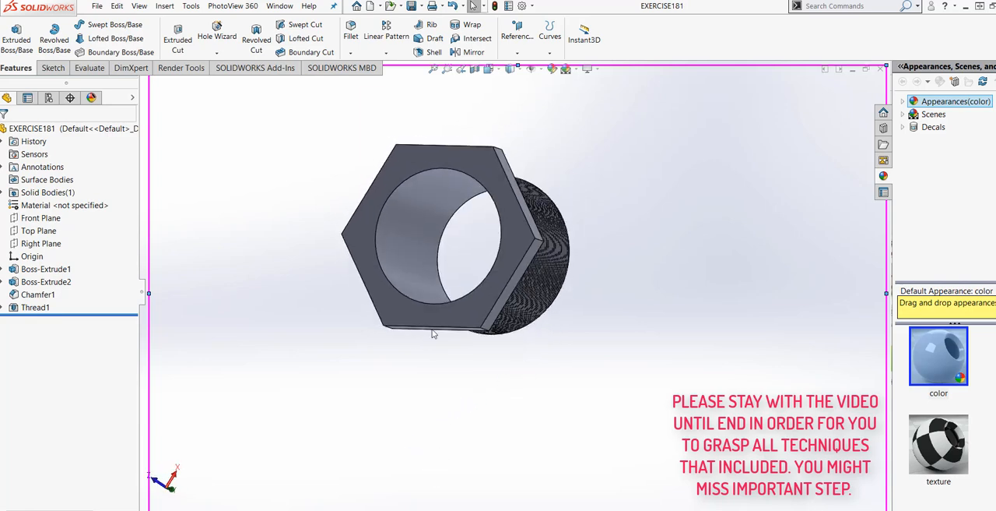
pyautogui.scroll(-4, 403, 249)
pyautogui.moveTo(403, 250); pyautogui.dragTo(389, 276, button='middle')
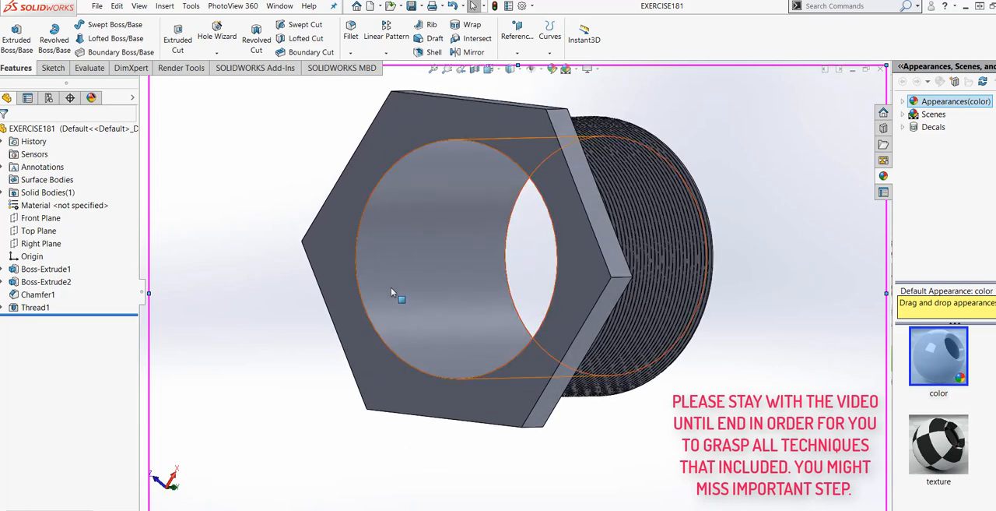
pyautogui.click(392, 293)
pyautogui.click(227, 383)
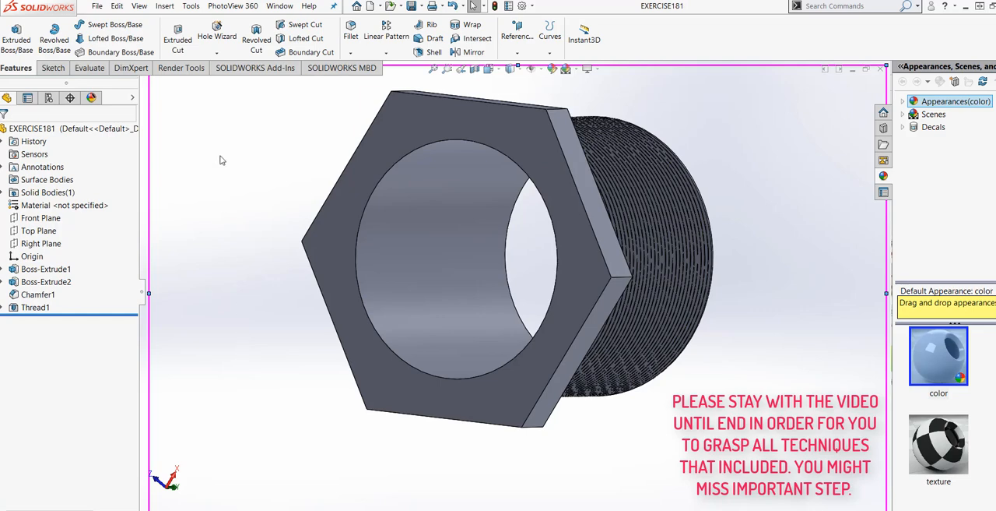
pyautogui.click(165, 7)
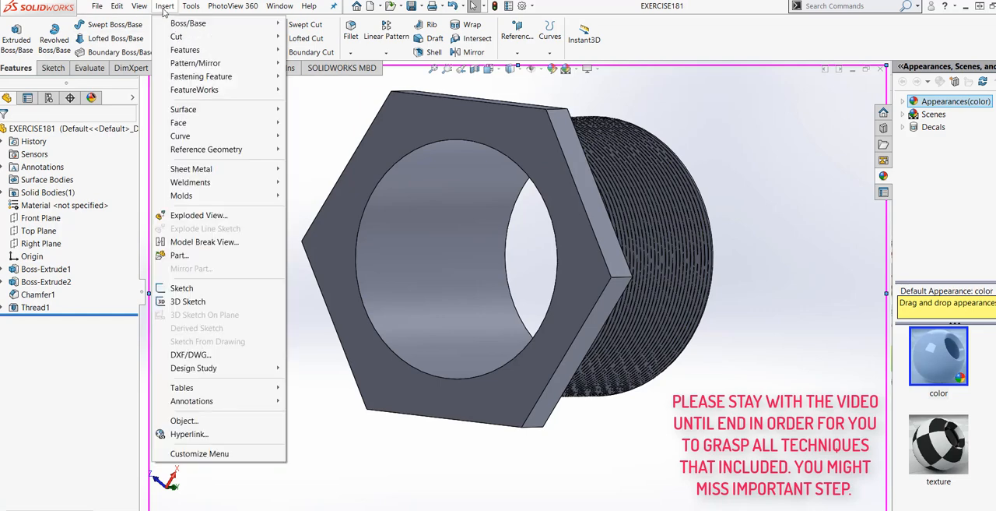
pyautogui.moveTo(257, 51)
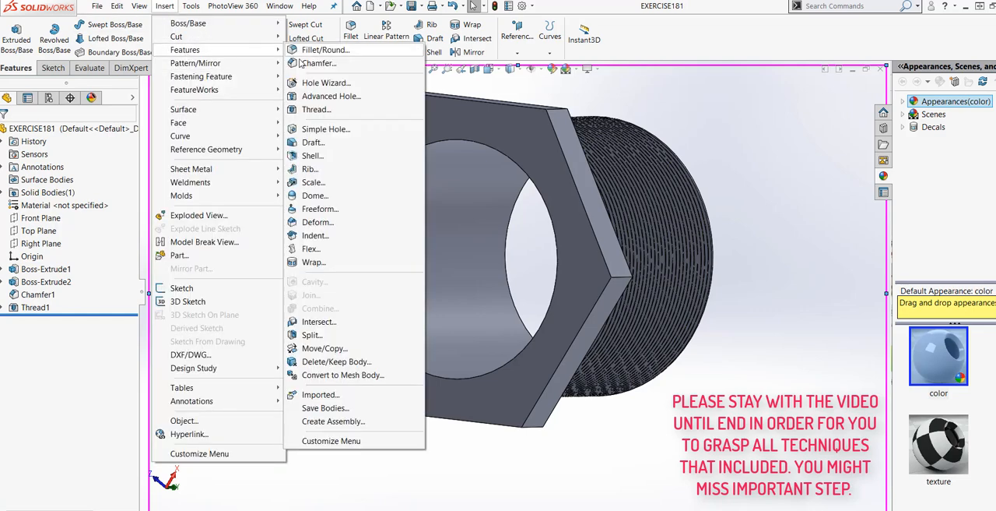
pyautogui.click(316, 109)
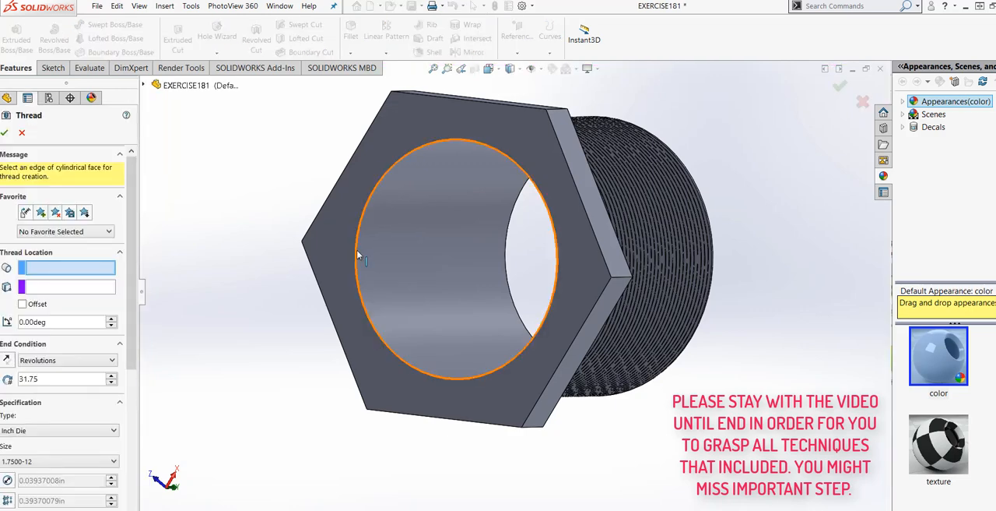
pyautogui.click(356, 253)
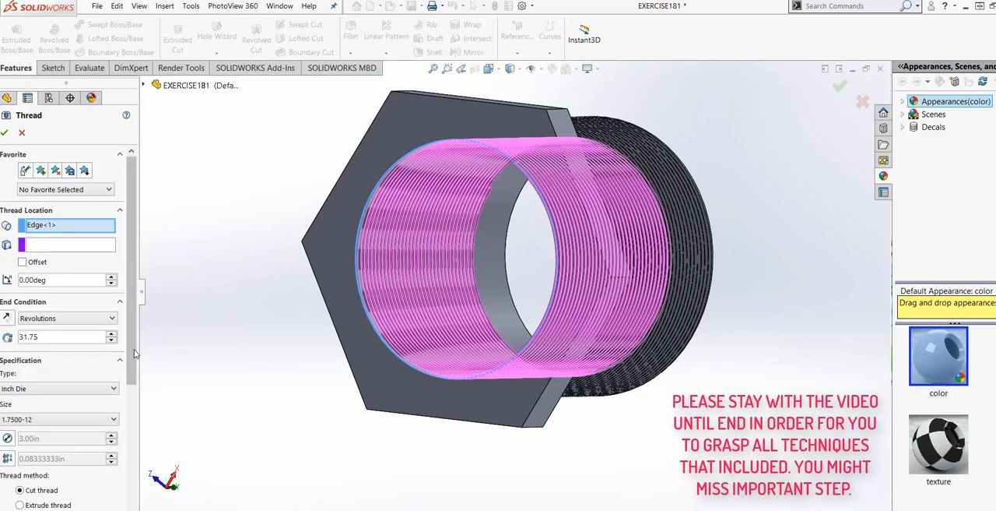
pyautogui.scroll(-3, 137, 423)
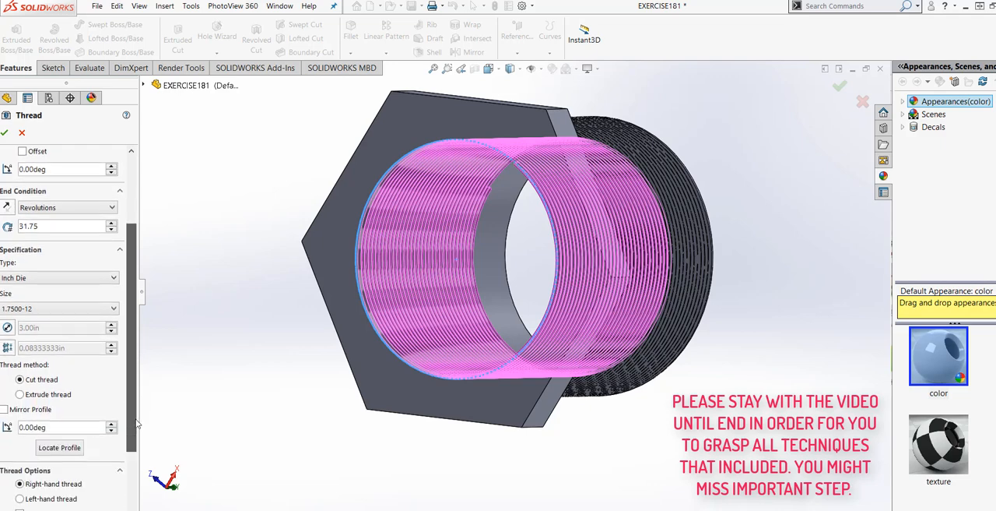
pyautogui.click(36, 395)
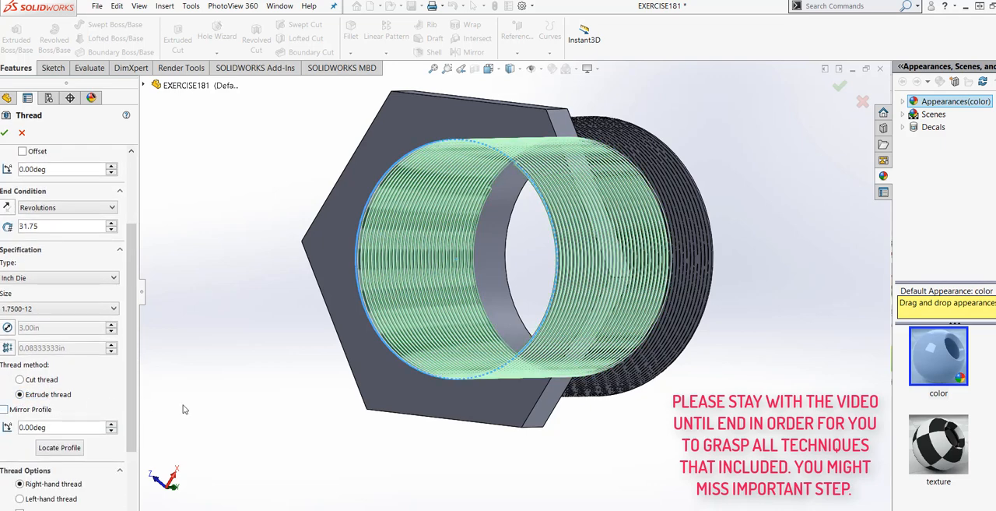
# Step: Try internal thread lengths of 35 and 42 revolutions along the bore
pyautogui.moveTo(317, 433); pyautogui.dragTo(195, 416, button='middle')
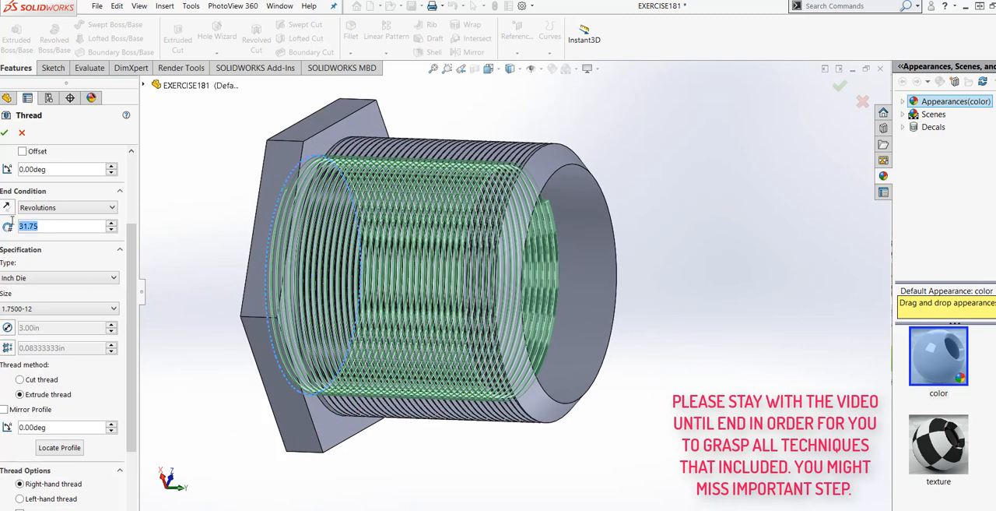
pyautogui.write('35')
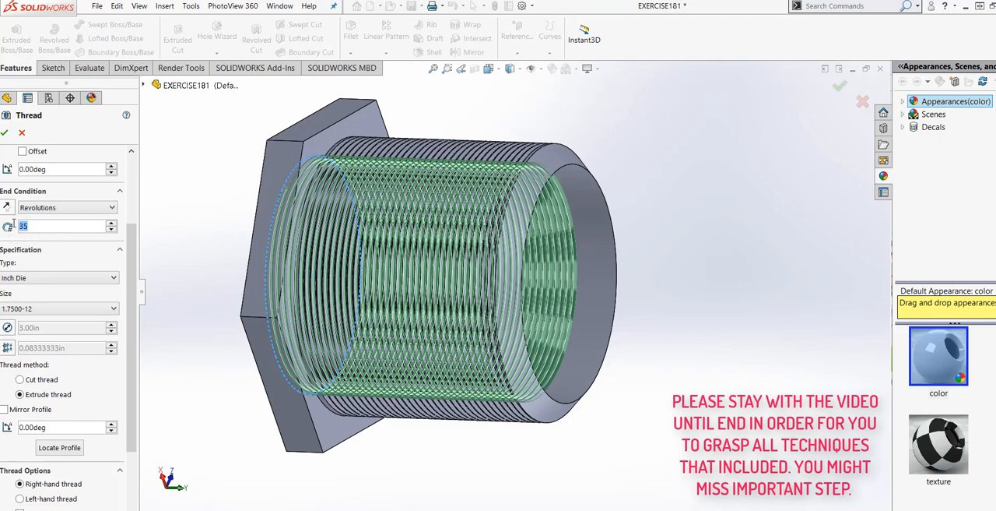
pyautogui.write('42')
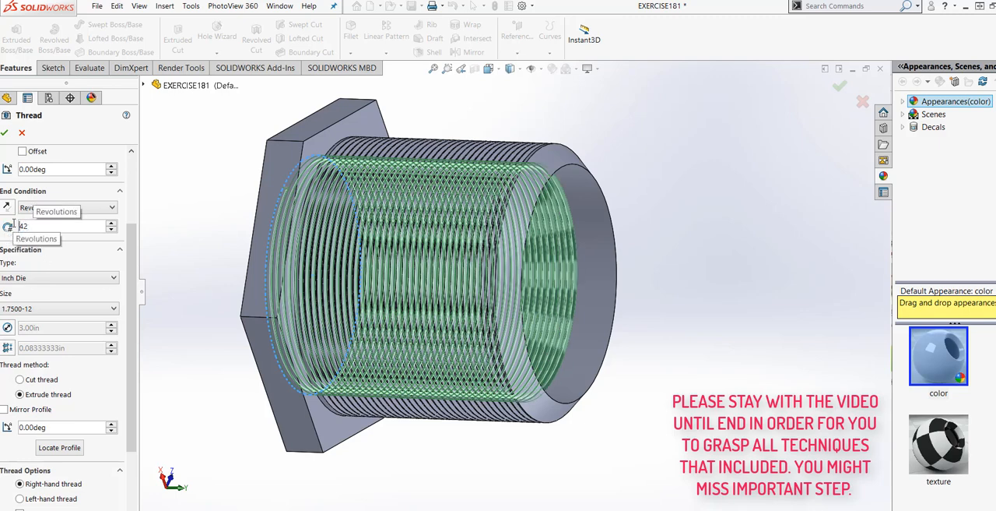
pyautogui.moveTo(236, 366); pyautogui.dragTo(216, 508, button='middle')
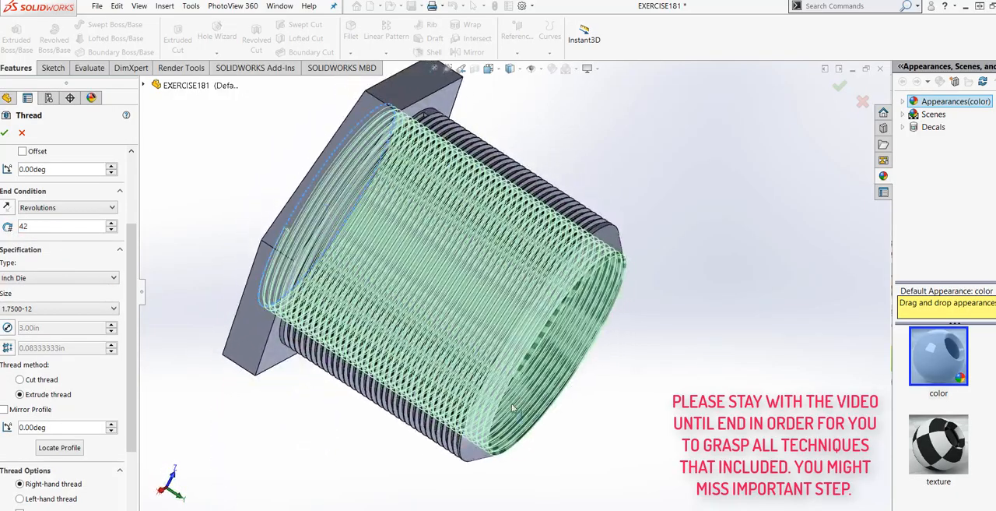
# Step: Set the internal thread to 41 revolutions and create it as an extruded Inch Die 1.7500-12 thread
pyautogui.moveTo(675, 384); pyautogui.dragTo(523, 436, button='middle')
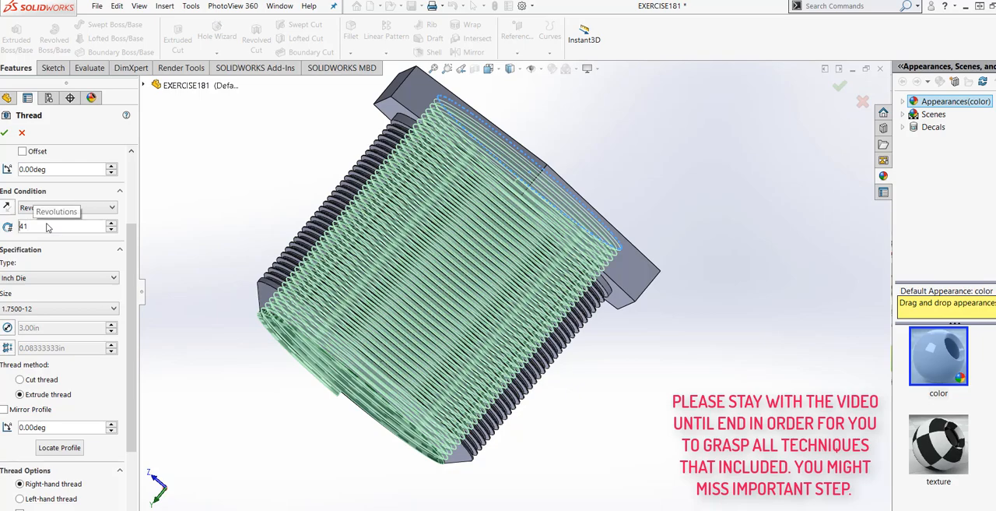
pyautogui.press('Return')
pyautogui.moveTo(201, 363); pyautogui.dragTo(311, 382, button='middle')
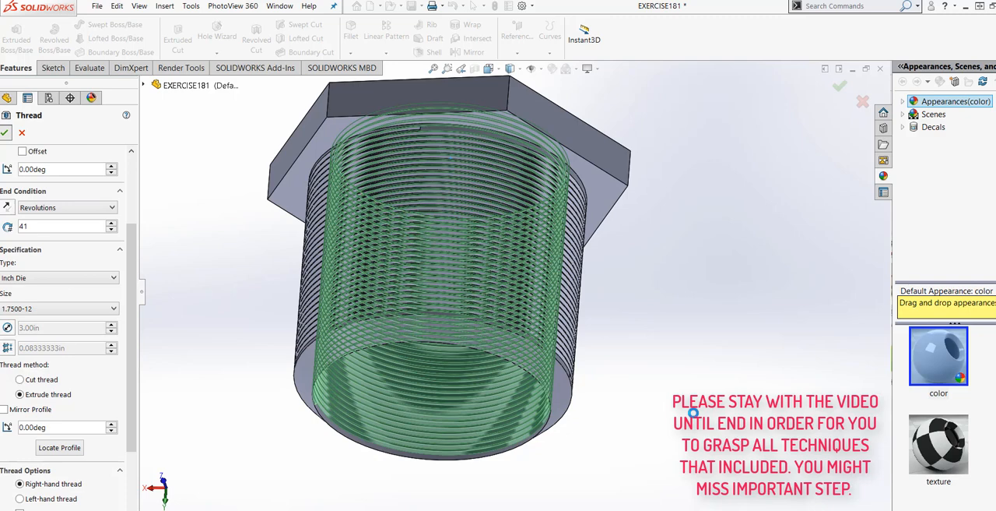
pyautogui.press('Return')
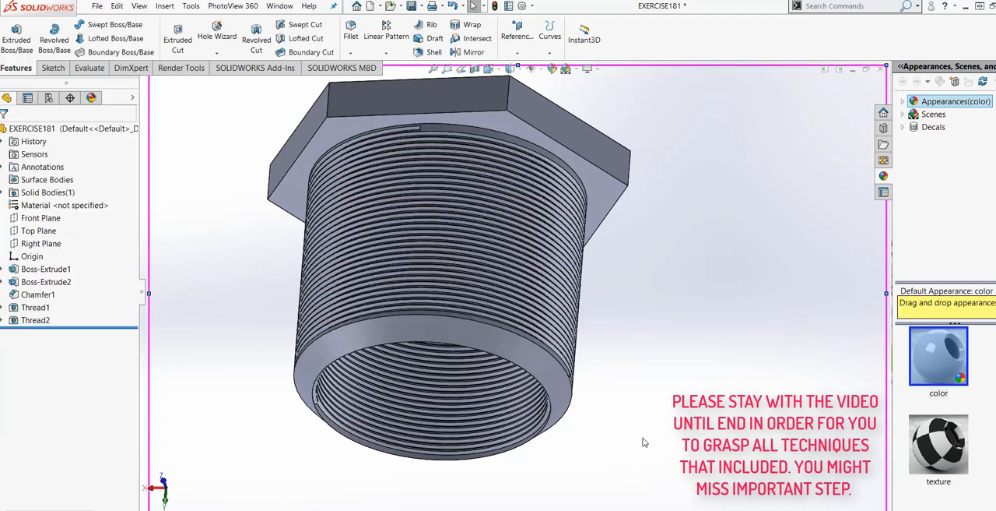
# Step: Examine the external and internal threads from the side, head and free end of the part
pyautogui.moveTo(621, 426); pyautogui.dragTo(452, 381, button='middle')
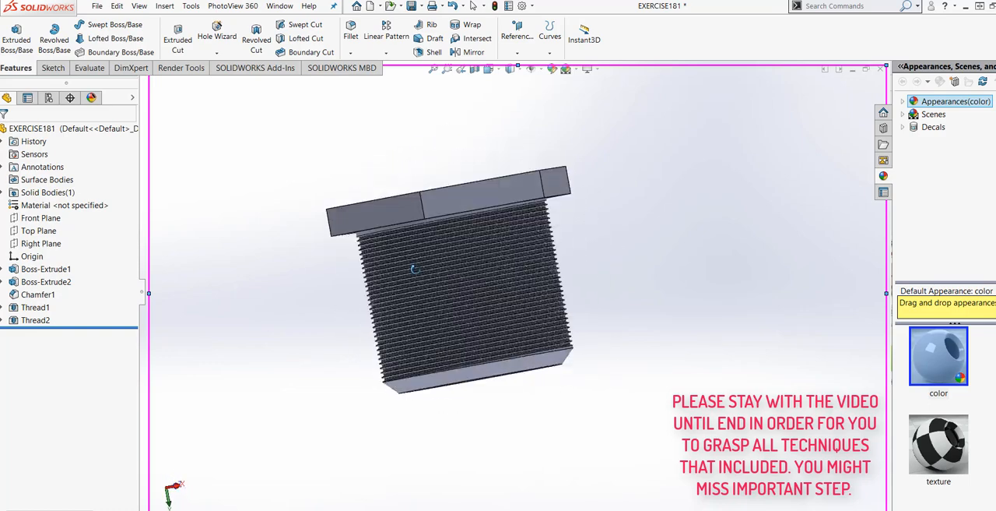
pyautogui.moveTo(468, 287); pyautogui.dragTo(654, 239, button='middle')
pyautogui.moveTo(645, 225); pyautogui.dragTo(530, 377, button='middle')
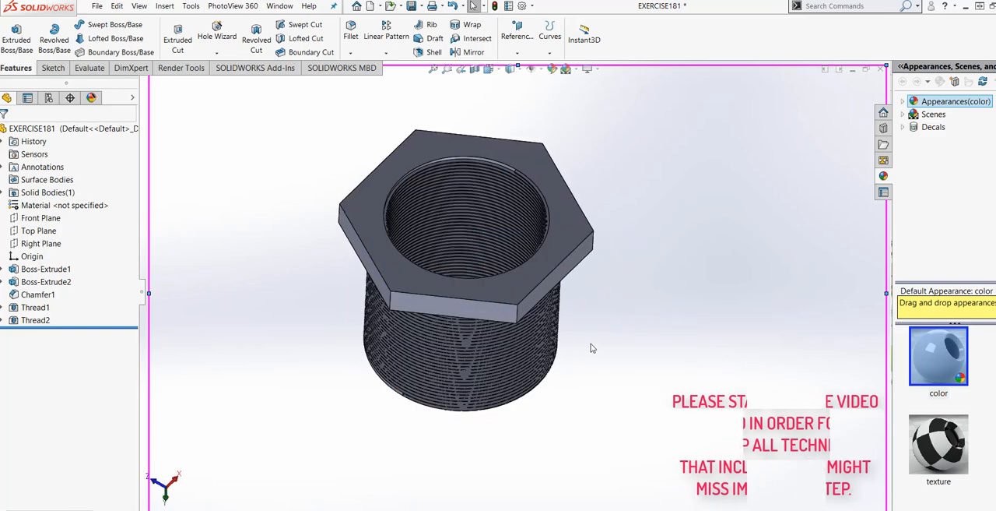
pyautogui.moveTo(591, 348)
pyautogui.mouseDown(button='middle')
pyautogui.moveTo(590, 267)
pyautogui.moveTo(607, 233)
pyautogui.moveTo(649, 307)
pyautogui.moveTo(579, 378)
pyautogui.moveTo(596, 254)
pyautogui.moveTo(610, 232)
pyautogui.moveTo(632, 312)
pyautogui.moveTo(516, 347)
pyautogui.moveTo(602, 358)
pyautogui.moveTo(620, 371)
pyautogui.moveTo(609, 344)
pyautogui.mouseUp(button='middle')
pyautogui.scroll(-2, 465, 202)
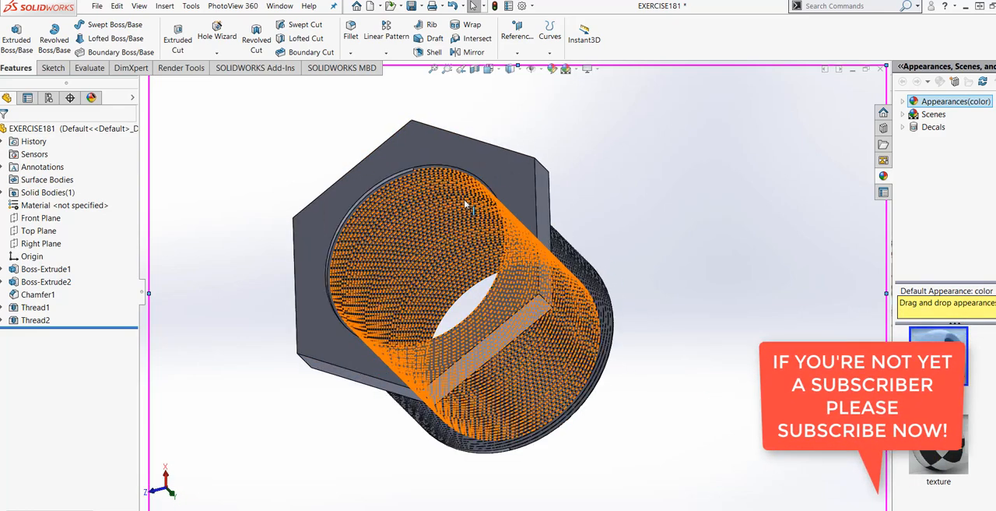
pyautogui.scroll(2, 544, 202)
pyautogui.moveTo(601, 256); pyautogui.dragTo(451, 225, button='middle')
# Step: Start editing the whole part's appearance with the advanced options and browse for an appearance file
pyautogui.click(232, 6)
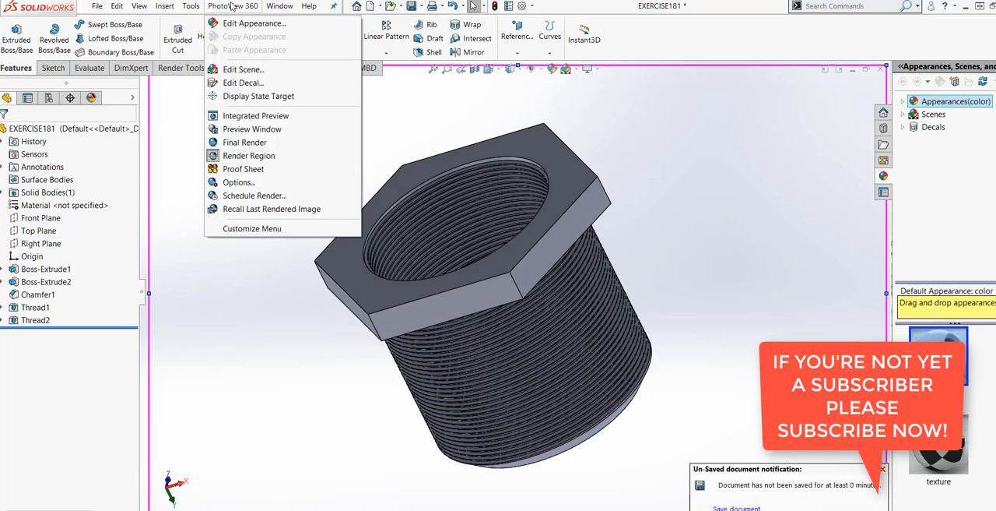
pyautogui.click(192, 315)
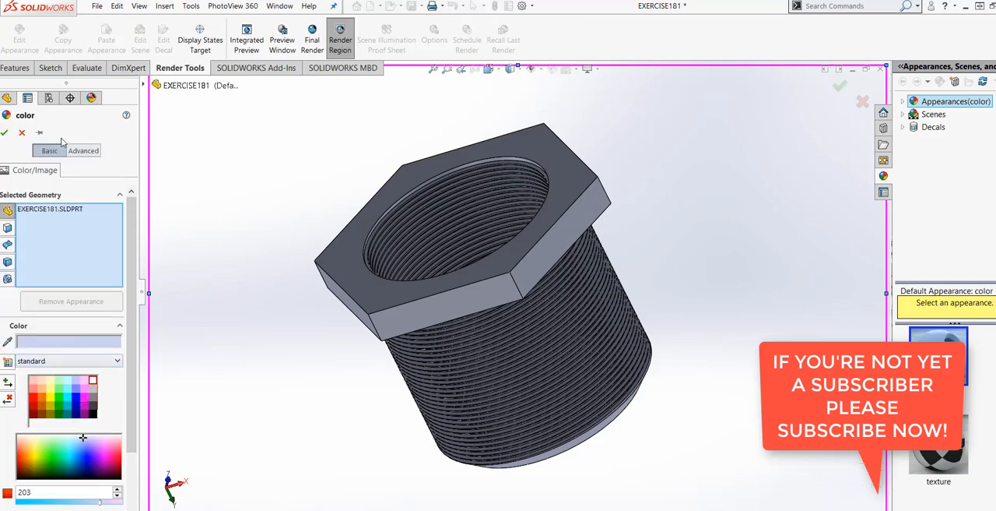
pyautogui.click(83, 151)
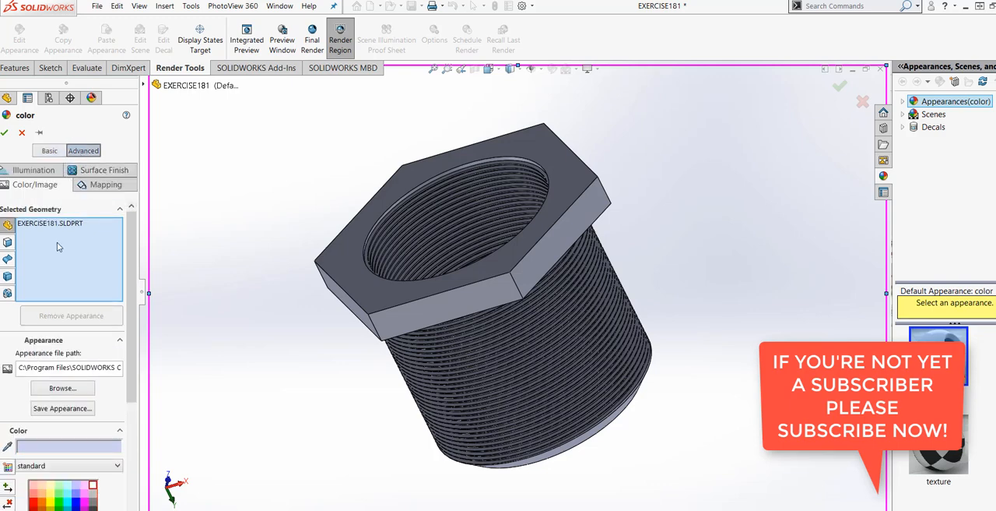
pyautogui.click(61, 388)
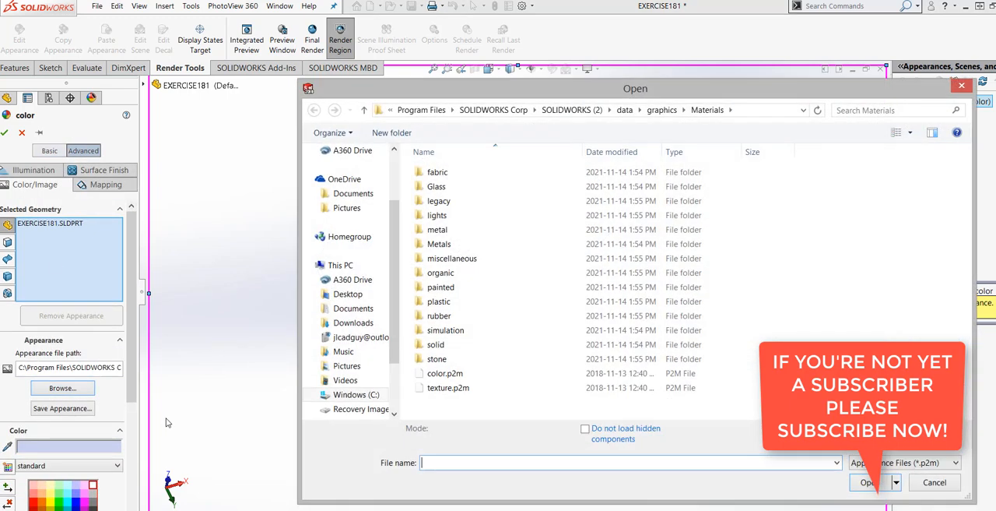
pyautogui.click(467, 287)
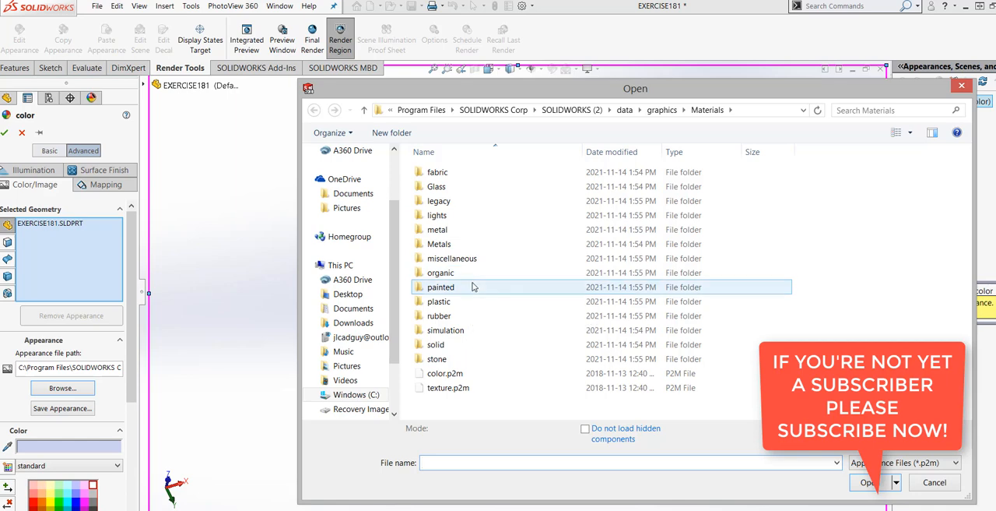
pyautogui.doubleClick(473, 287)
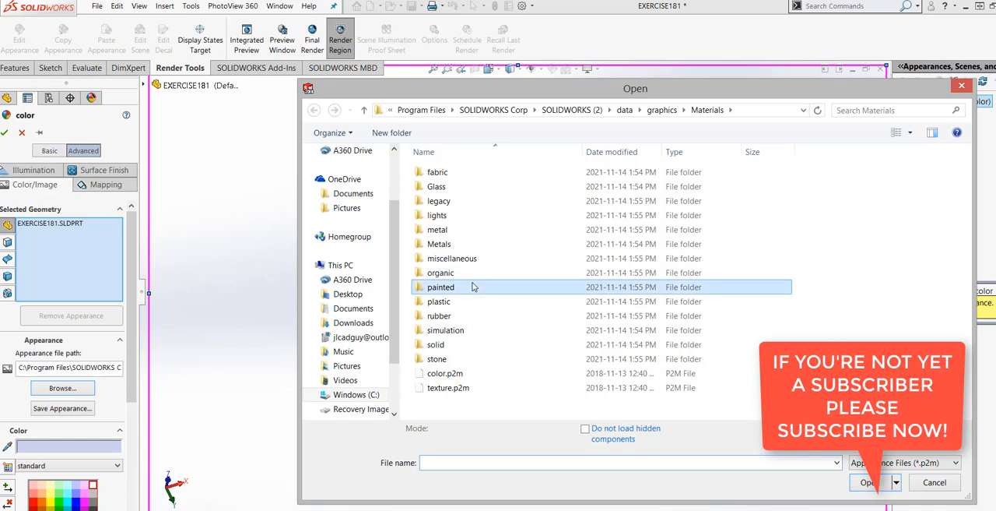
pyautogui.click(364, 111)
# Step: Apply the blue polished abs plastic appearance from the high gloss plastic folder to the whole part
pyautogui.doubleClick(440, 301)
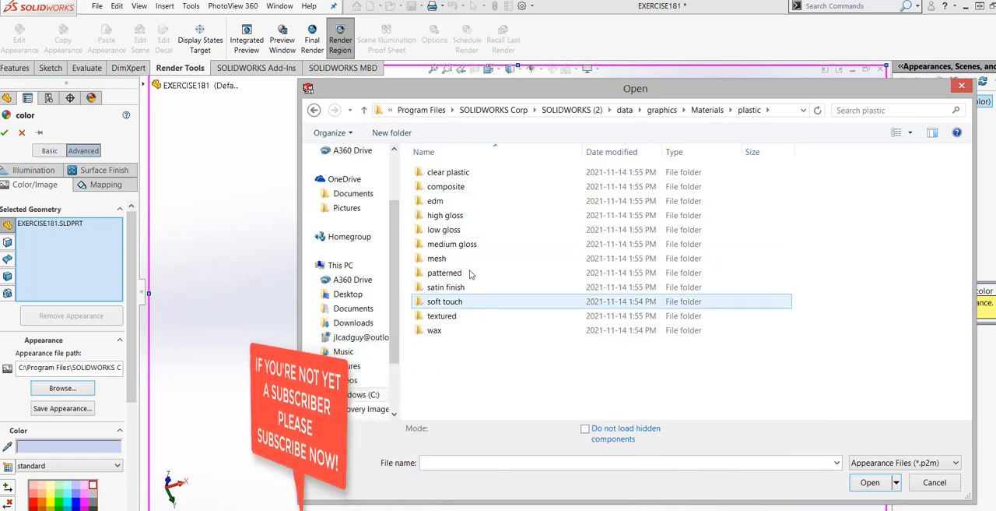
pyautogui.click(458, 220)
pyautogui.doubleClick(457, 218)
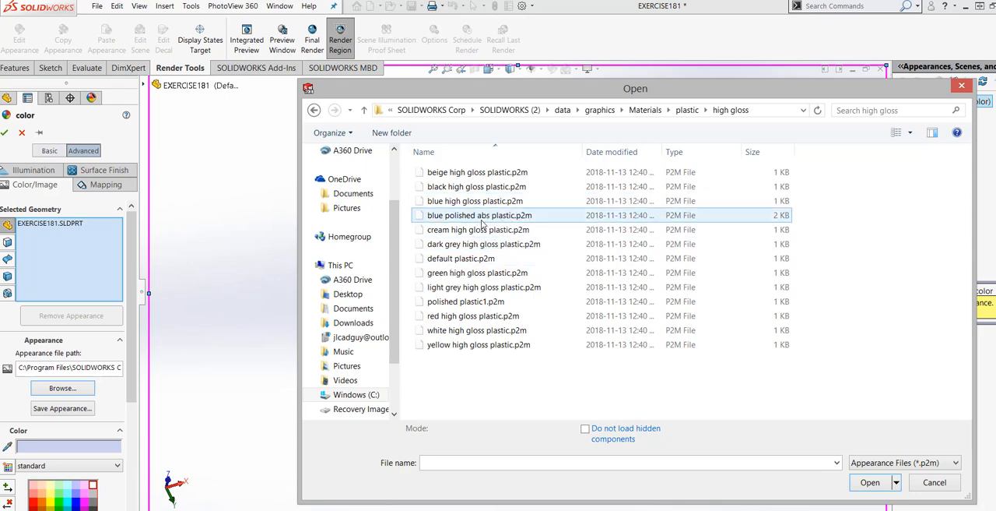
pyautogui.click(481, 222)
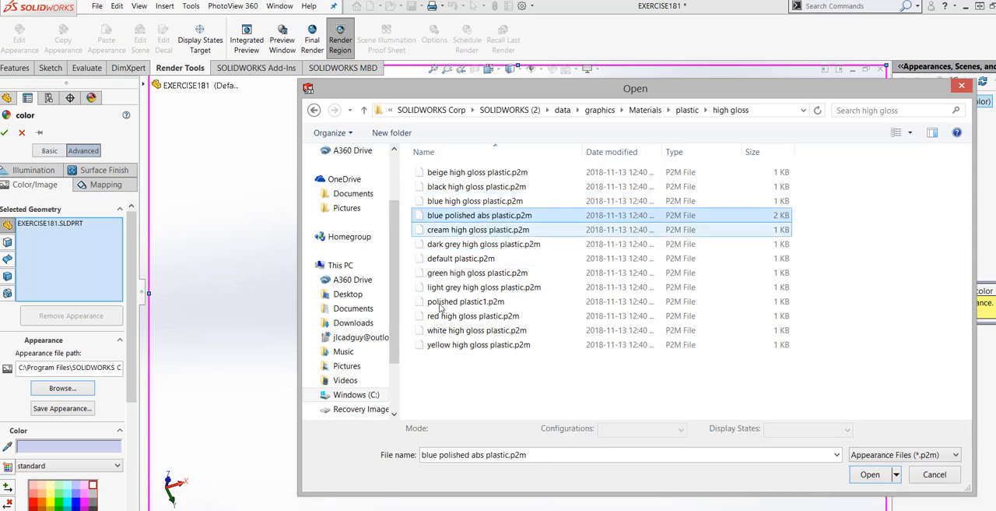
pyautogui.click(884, 476)
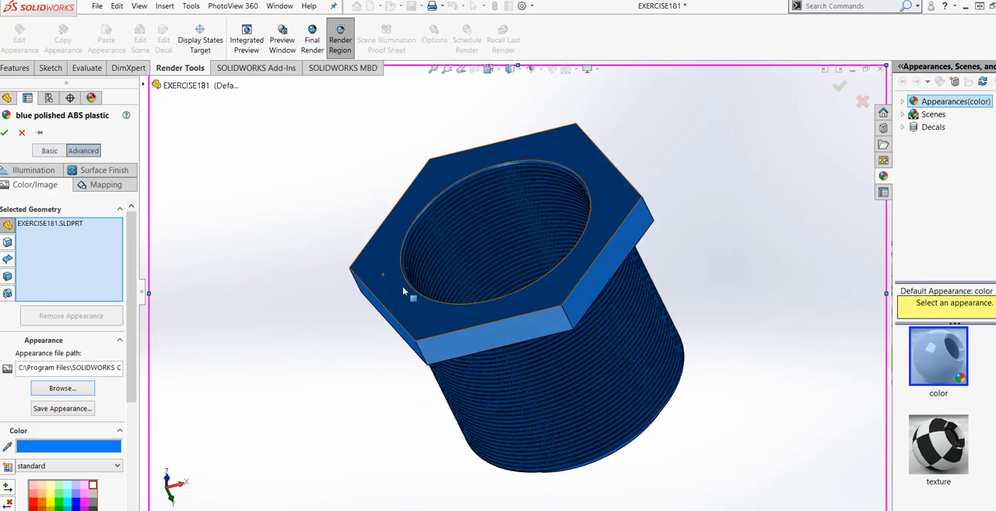
pyautogui.click(5, 134)
# Step: Frame the whole part with the hex head facing the viewer and start a PhotoView 360 final render
pyautogui.moveTo(724, 340); pyautogui.dragTo(722, 347, button='middle')
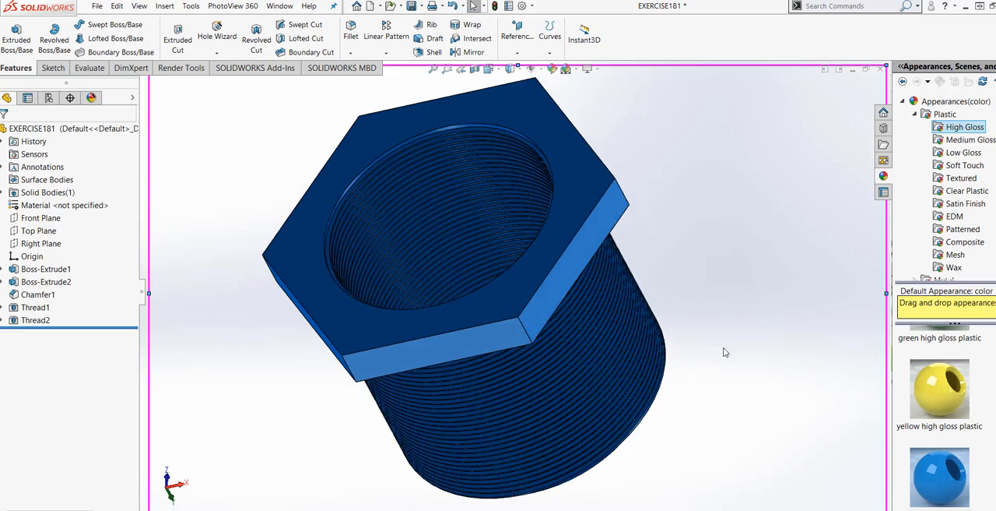
pyautogui.scroll(1, 725, 352)
pyautogui.moveTo(307, 207); pyautogui.dragTo(302, 204, button='middle')
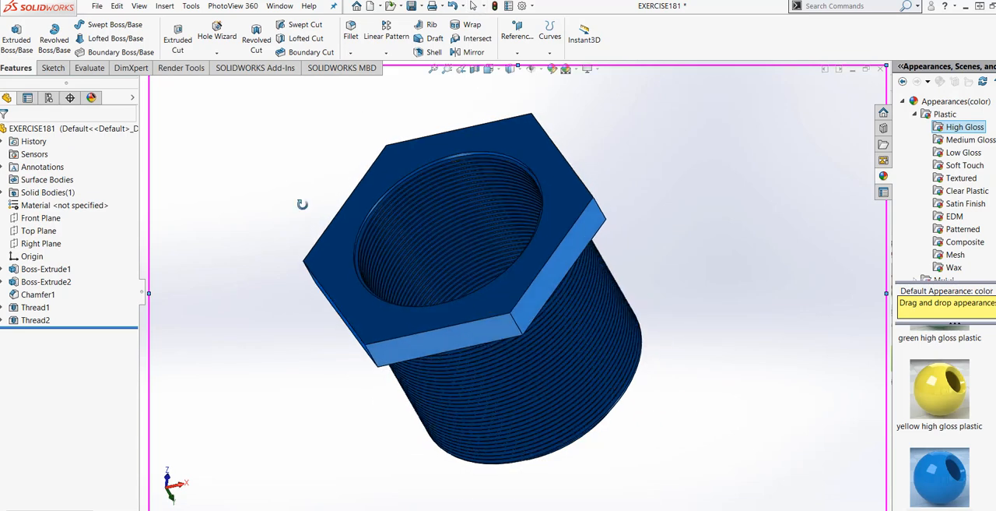
pyautogui.click(225, 6)
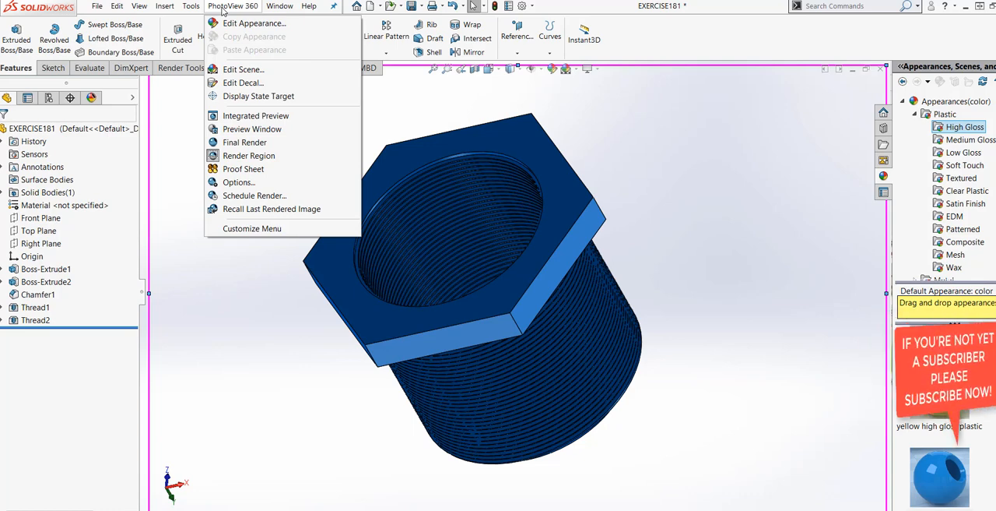
pyautogui.click(245, 142)
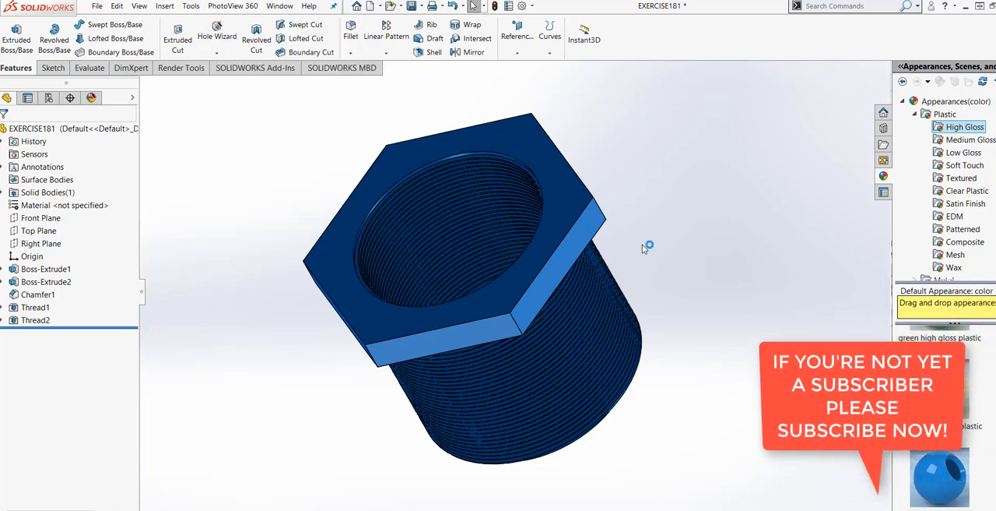